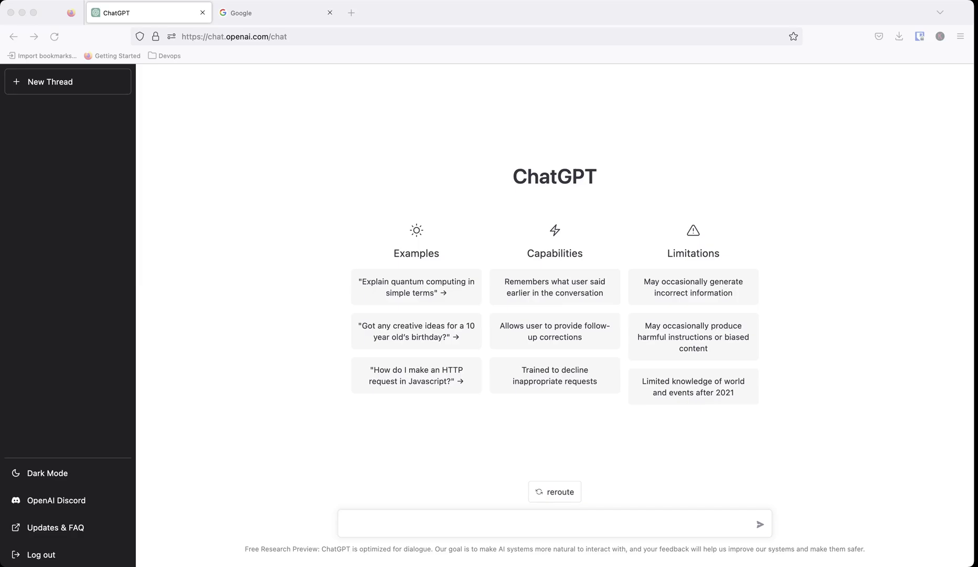
Ask ChatGPT 'create me an active directory users using powershell' and review its Install-Module/New-ADUser reply.
key("super+Tab")
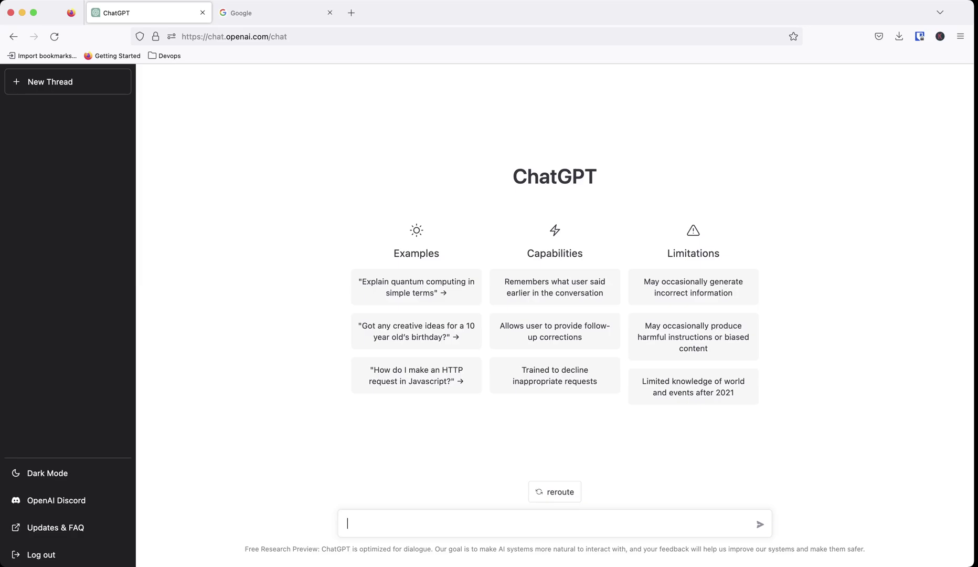
type("crd")
key("BackSpace")
type("eate me an active directory")
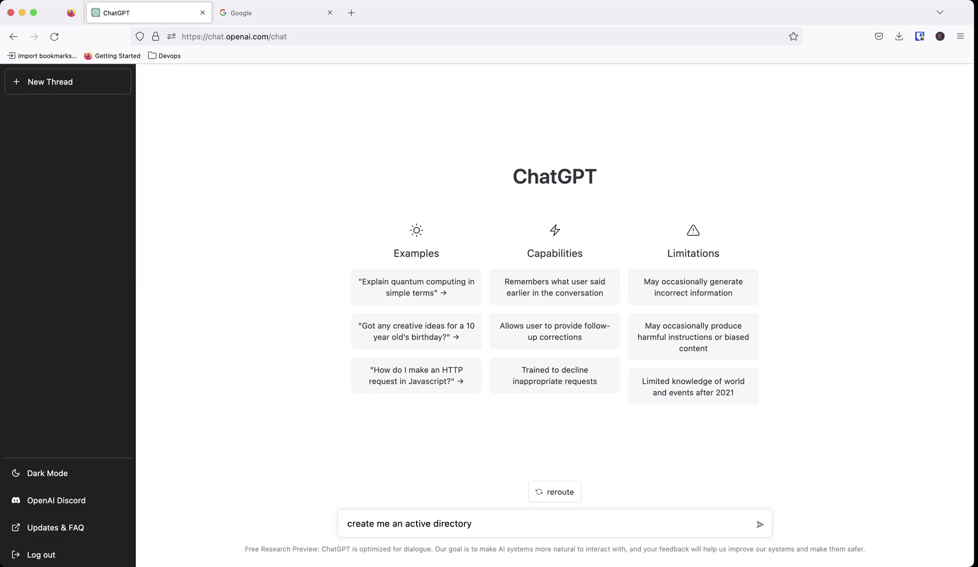
type(" users using powershell")
key("Return")
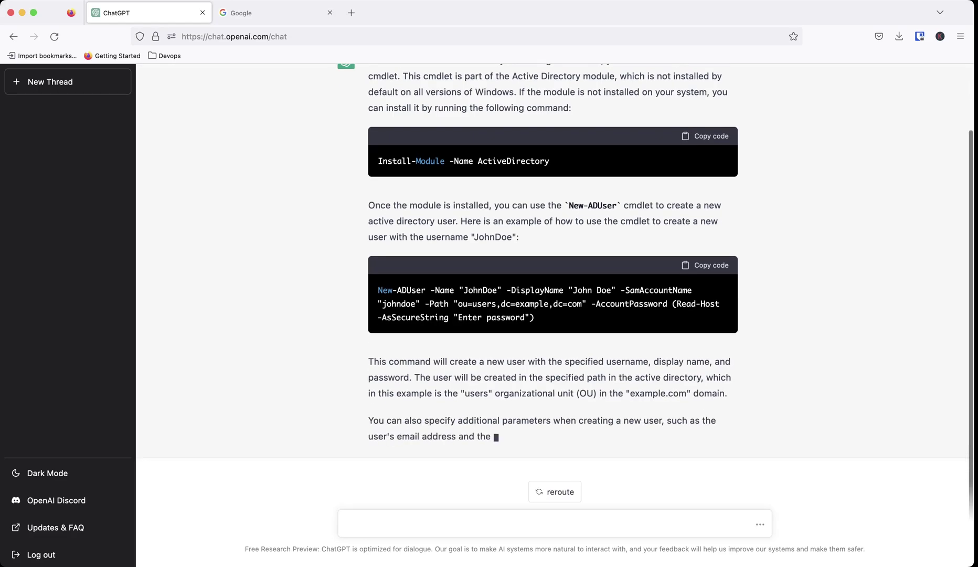
scroll(555, 288, "up", 3)
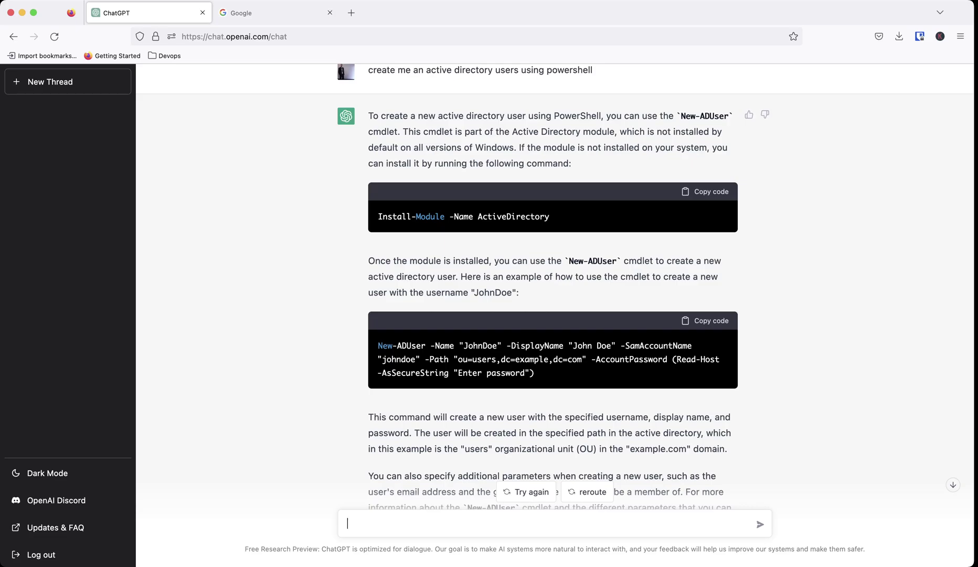
Select the Install-Module command line and read the Tutorialspoint article on installing the AD module.
triple_click(430, 216)
key("super+c")
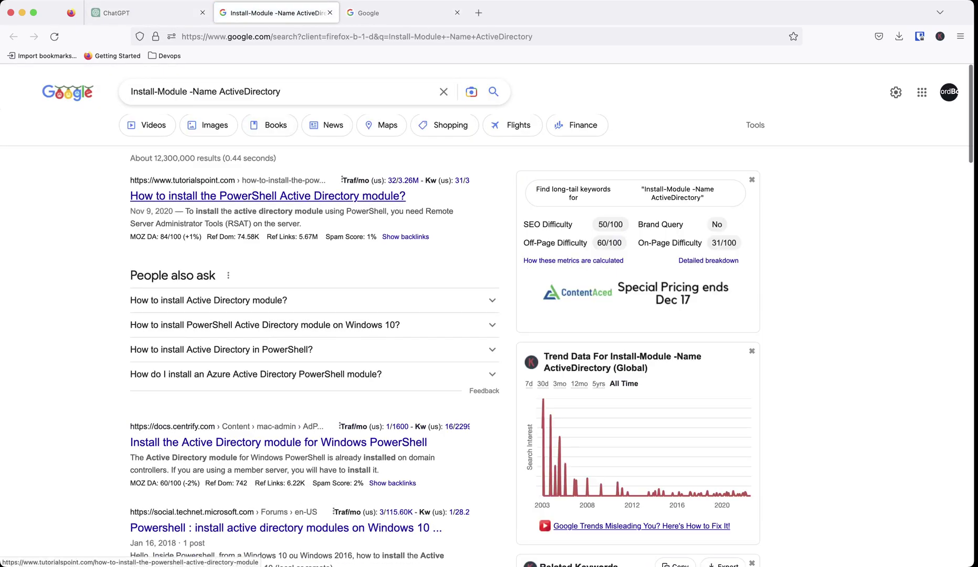
left_click(267, 195)
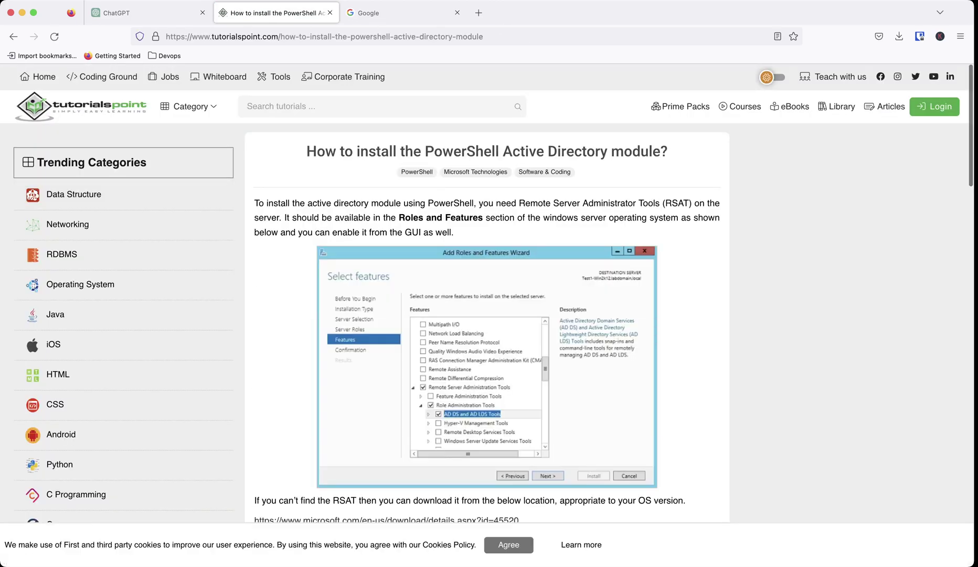
scroll(487, 315, "down", 6)
scroll(487, 315, "down", 6)
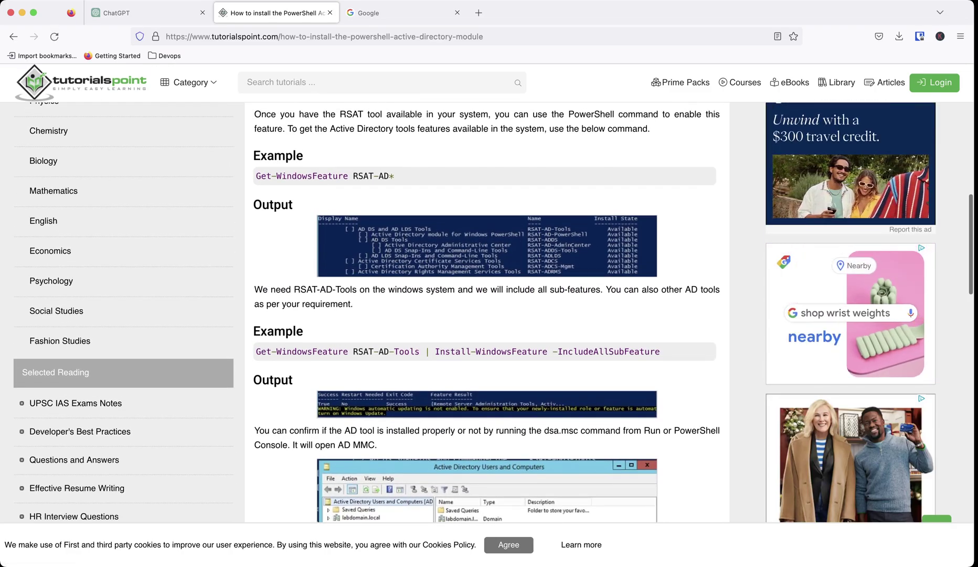
scroll(487, 315, "down", 8)
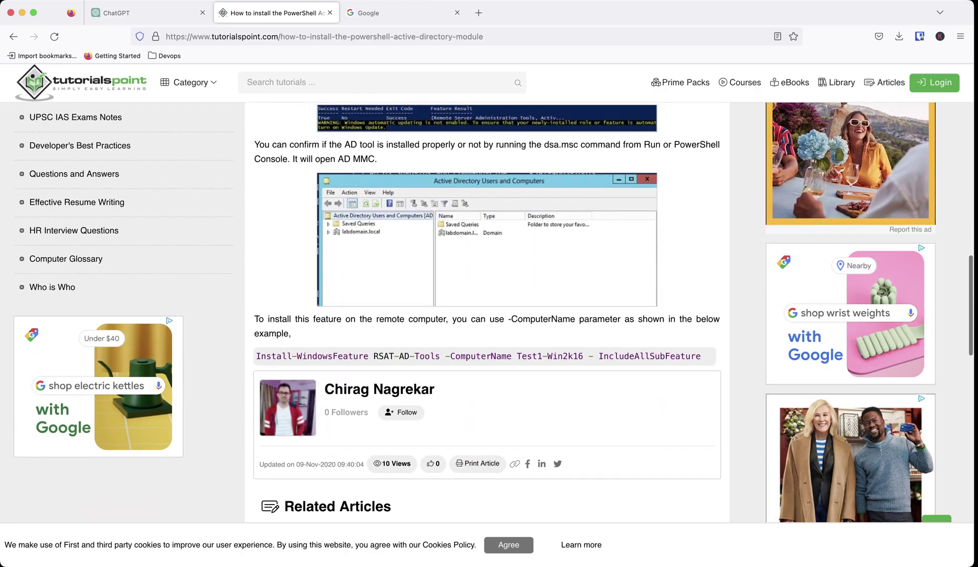
scroll(487, 315, "up", 10)
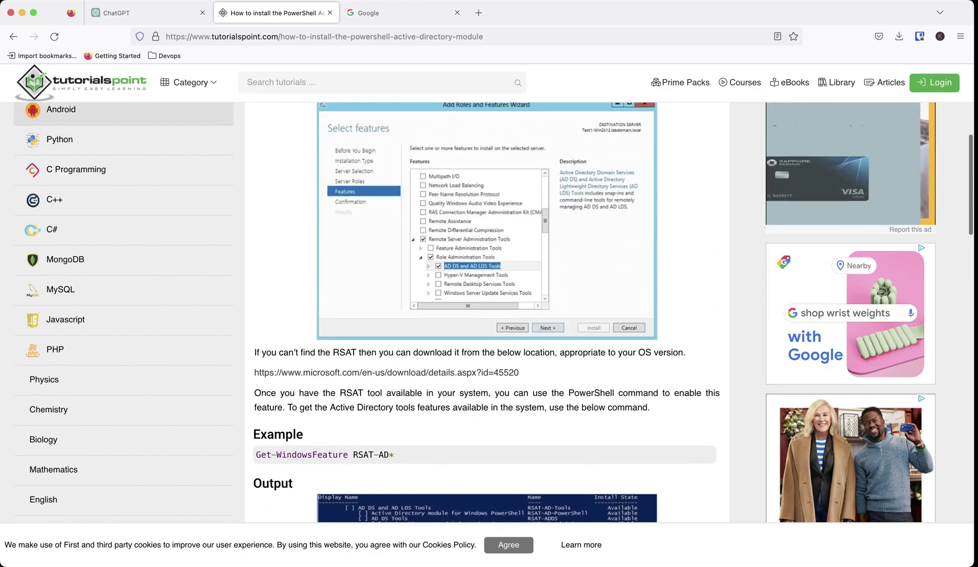
Return to the Google results for 'Install-Module -Name ActiveDirectory'.
key("super+l")
key("super+v")
key("Return")
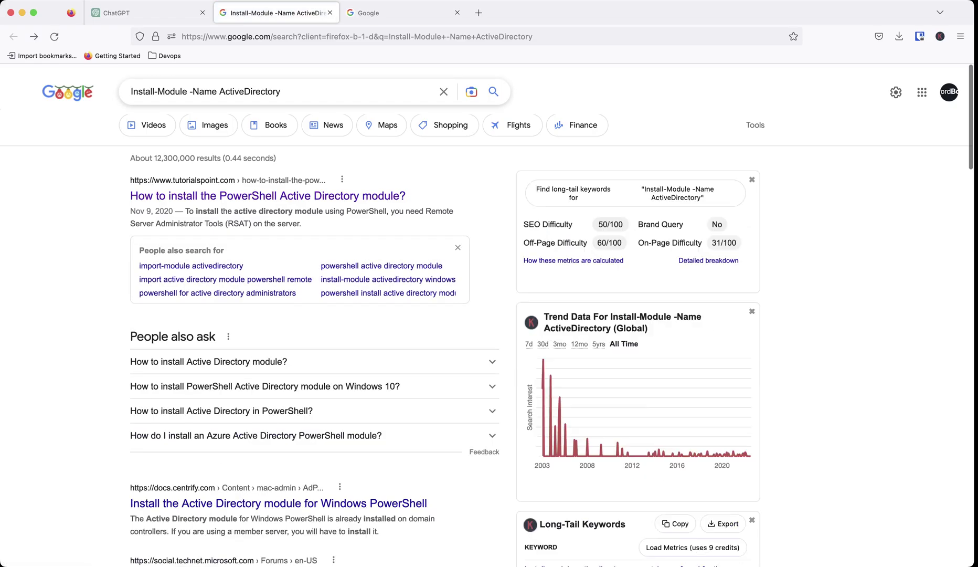
Search Google for 'active directory module for windows powershell'.
double_click(250, 91)
key("super+a")
type("acti")
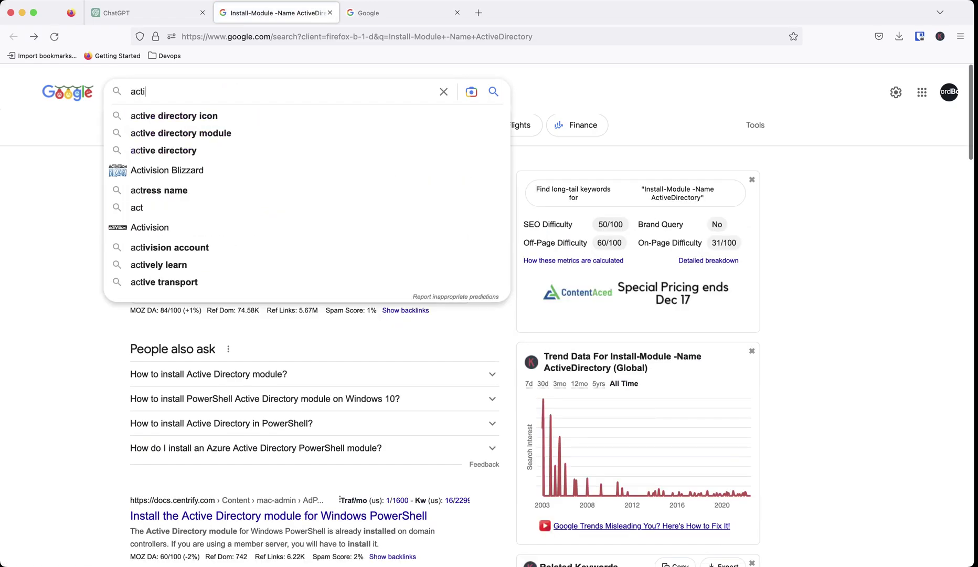
type("ve directory module for windows powershell")
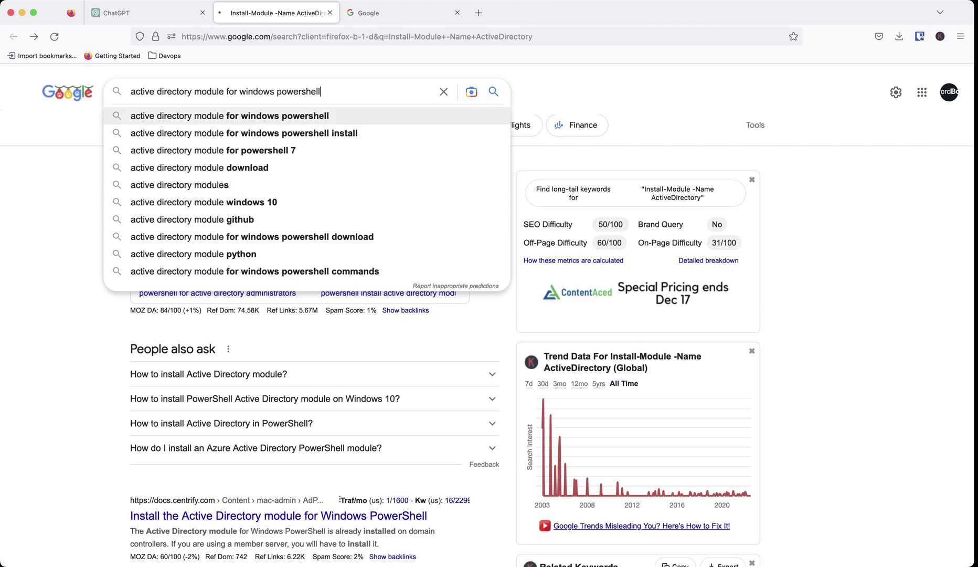
key("Down")
key("Return")
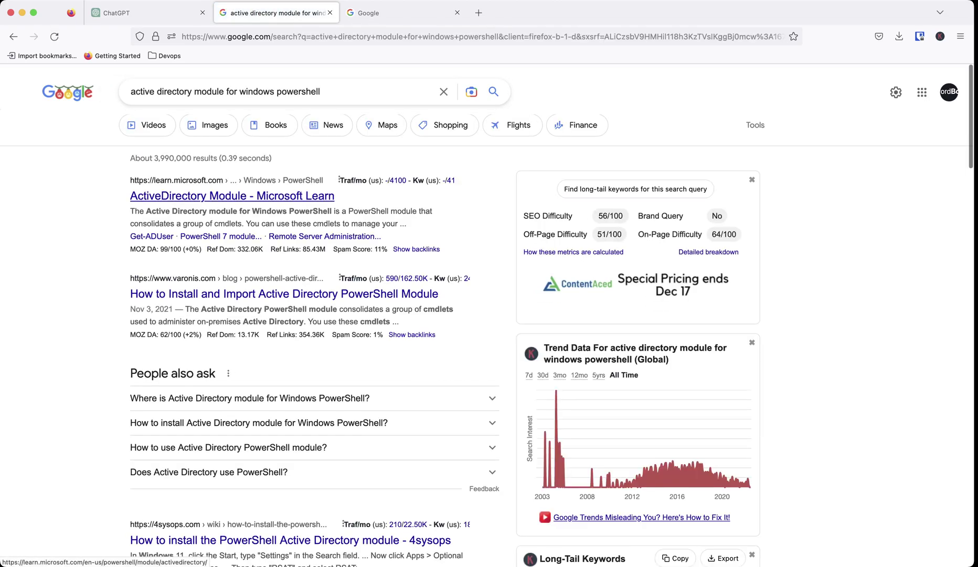
Open the Microsoft Learn ActiveDirectory module page and scroll through its cmdlet table.
left_click(232, 195)
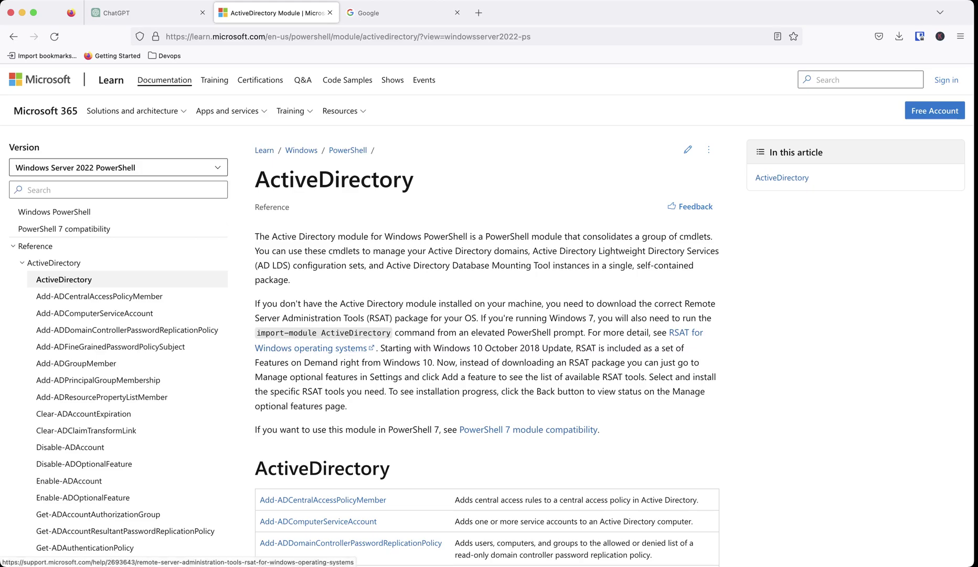
scroll(293, 347, "down", 10)
scroll(487, 315, "down", 20)
scroll(487, 315, "down", 20)
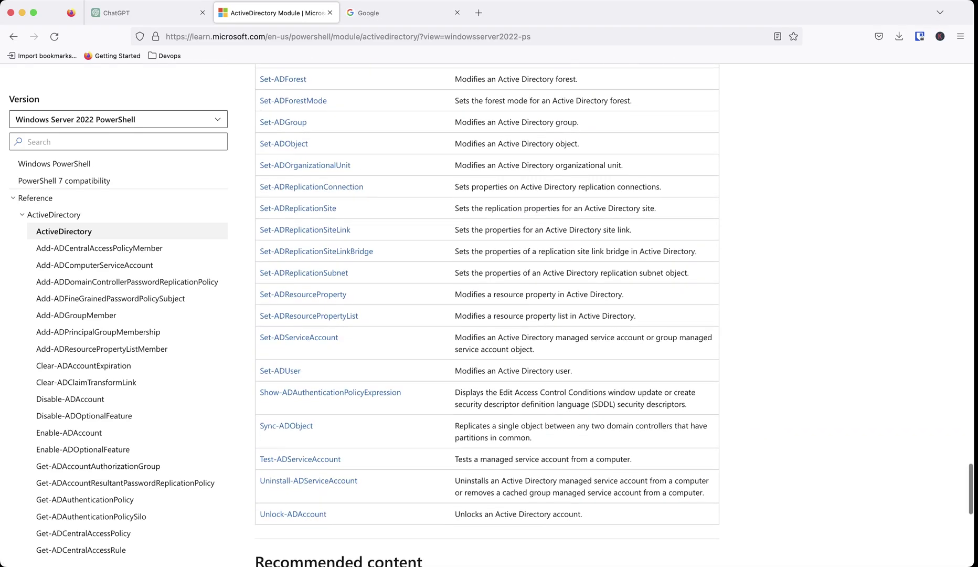
Filter the documentation contents for Install-Module, then go back to the Google results.
left_click(119, 141)
type("install mo")
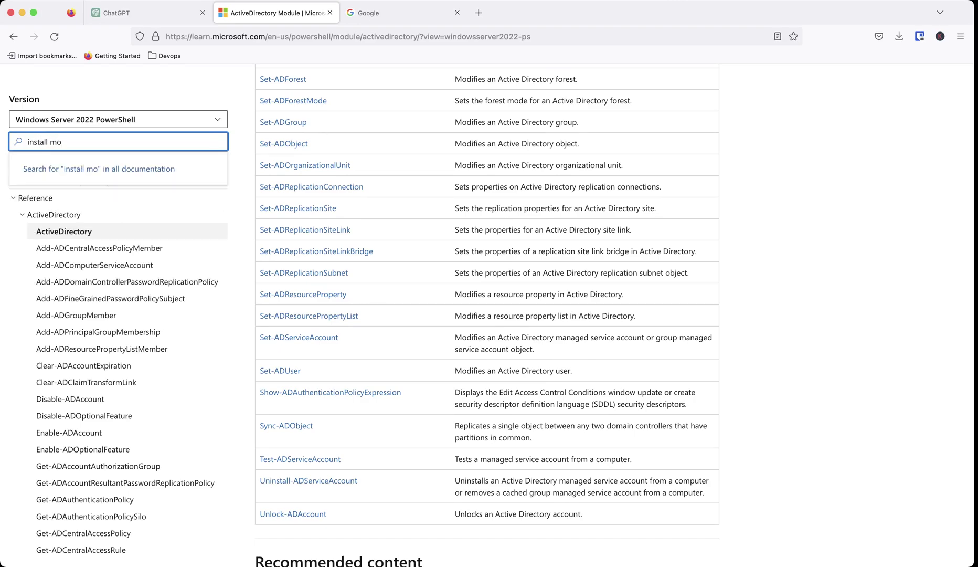
key("BackSpace")
key("BackSpace")
key("BackSpace")
type("-module a")
key("BackSpace")
key("super+bracketleft")
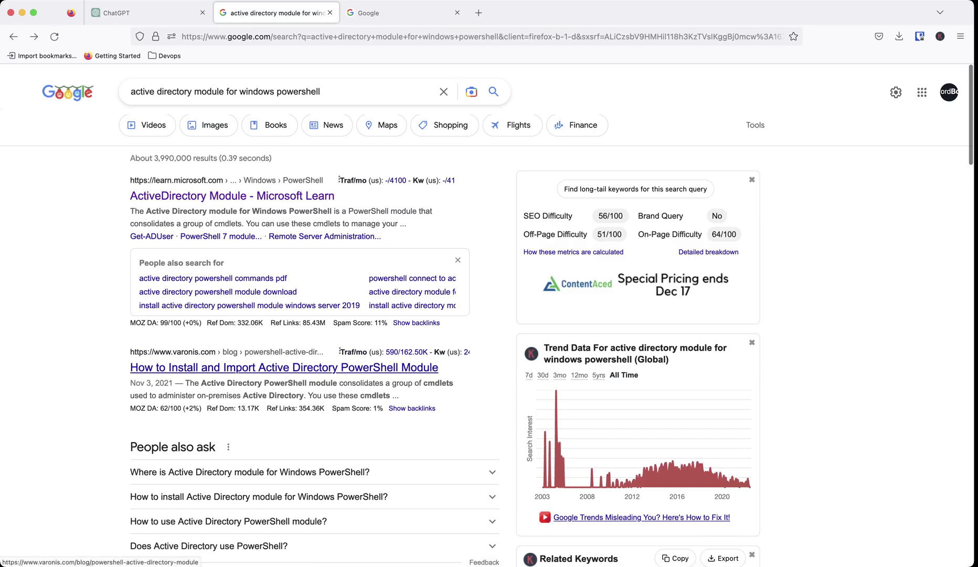
Read the Varonis AD module article down to its FAQs and Closing, then switch back to ChatGPT.
left_click(284, 367)
scroll(488, 315, "down", 10)
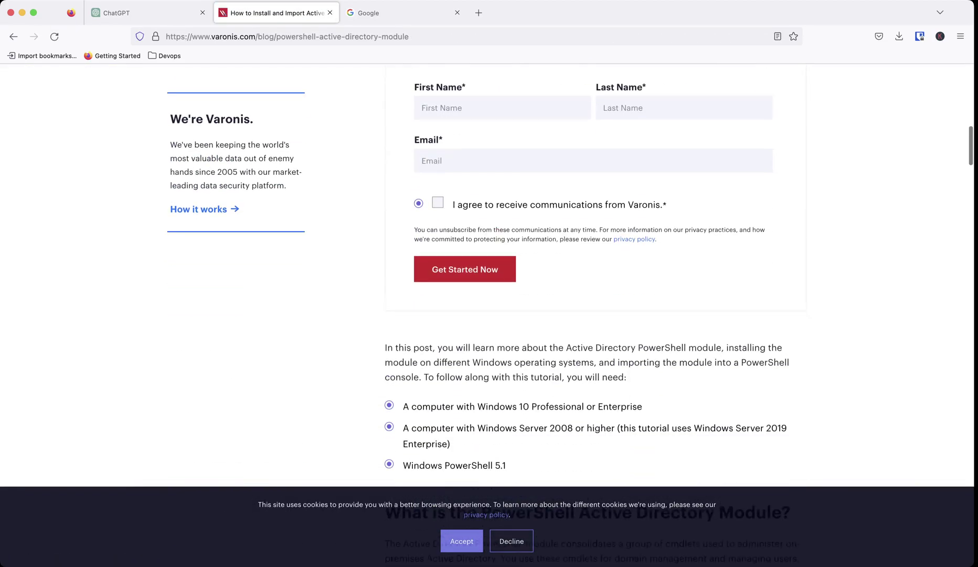
scroll(488, 315, "up", 4)
scroll(593, 304, "down", 15)
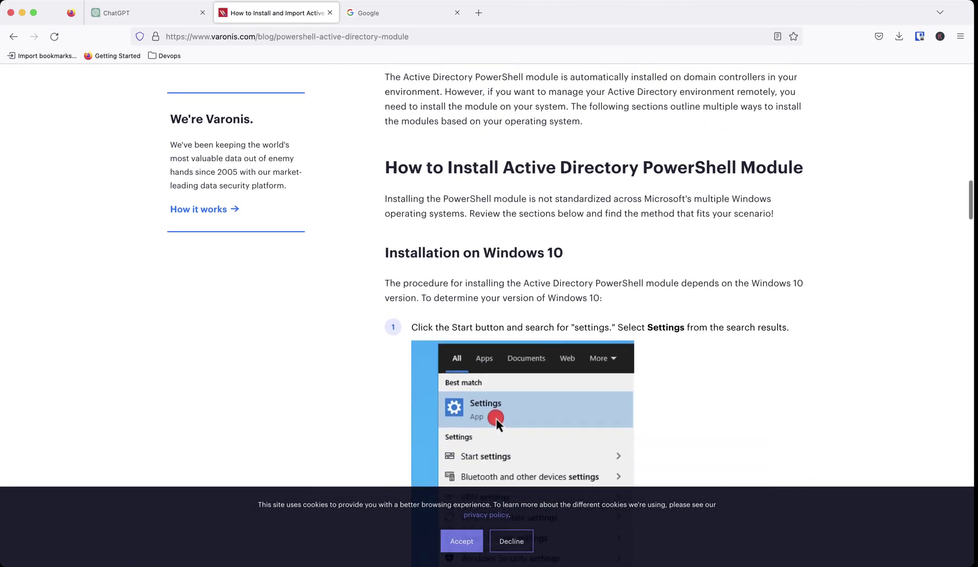
scroll(593, 305, "down", 10)
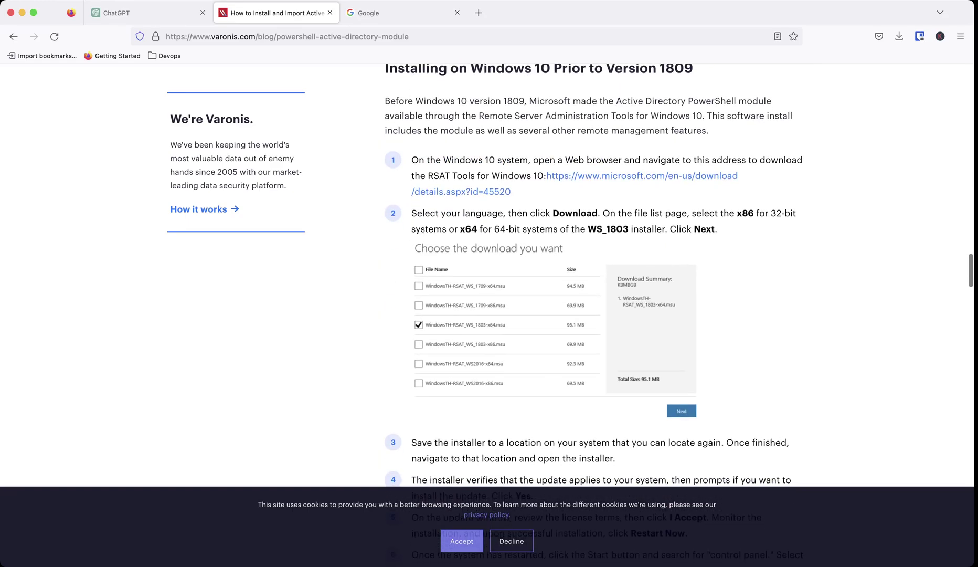
scroll(593, 305, "down", 15)
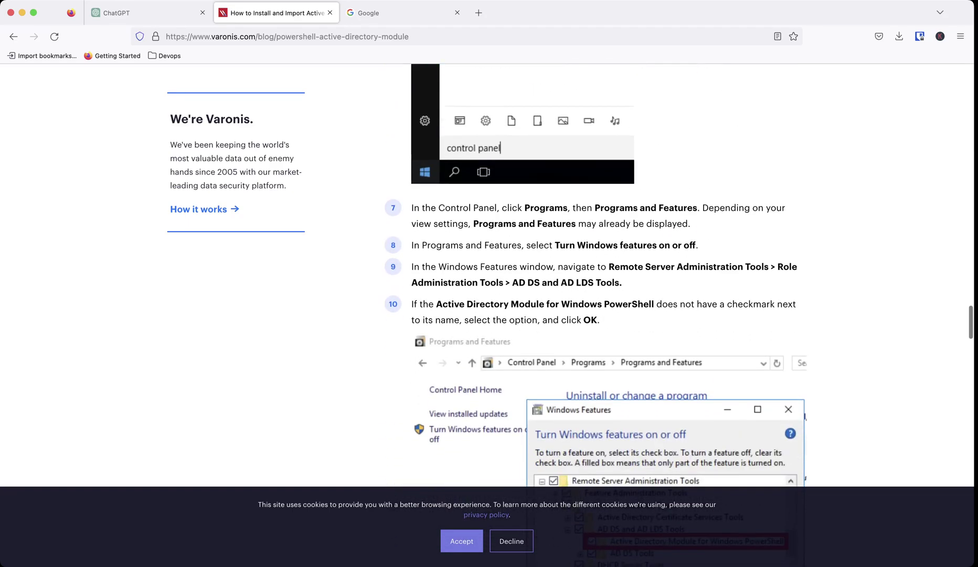
scroll(593, 304, "down", 12)
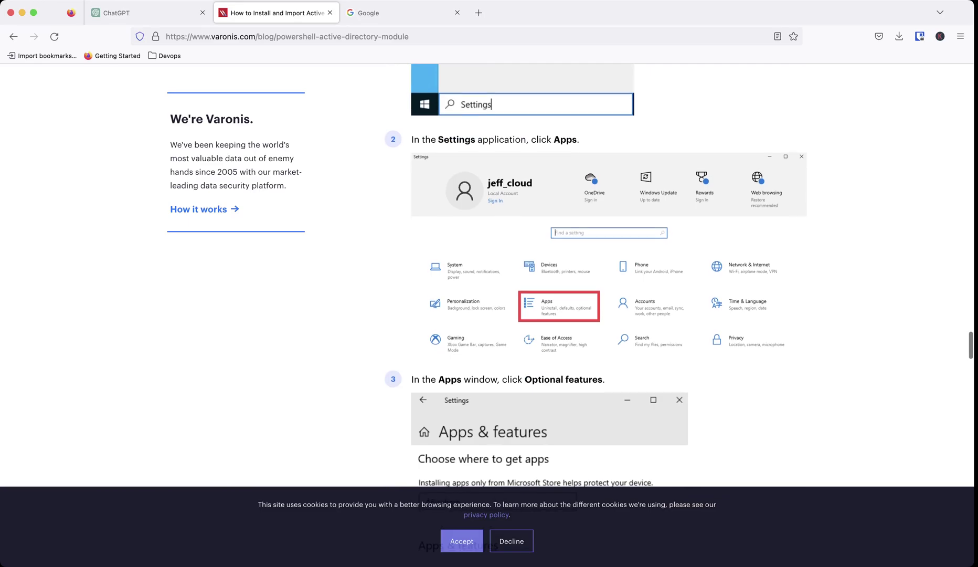
scroll(593, 304, "down", 15)
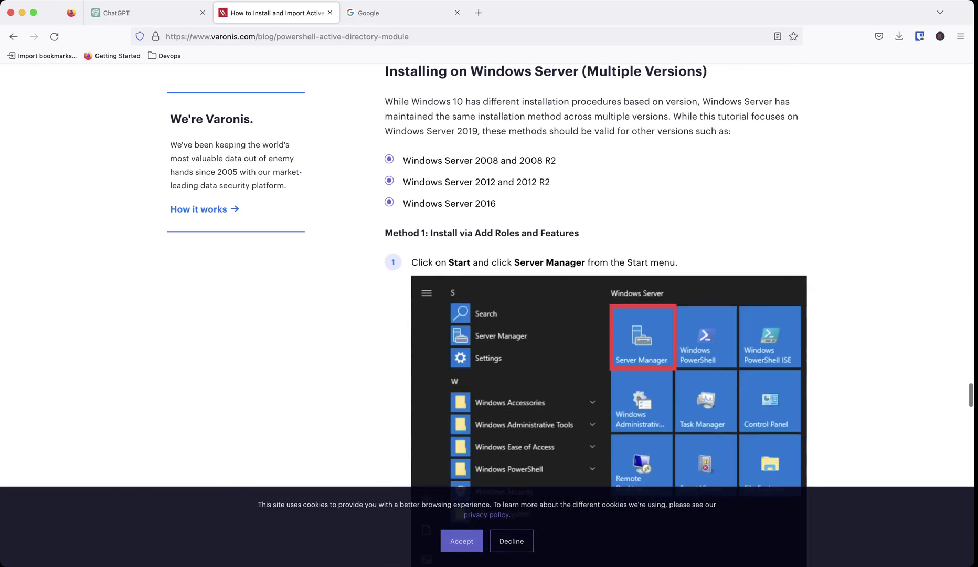
scroll(594, 305, "down", 15)
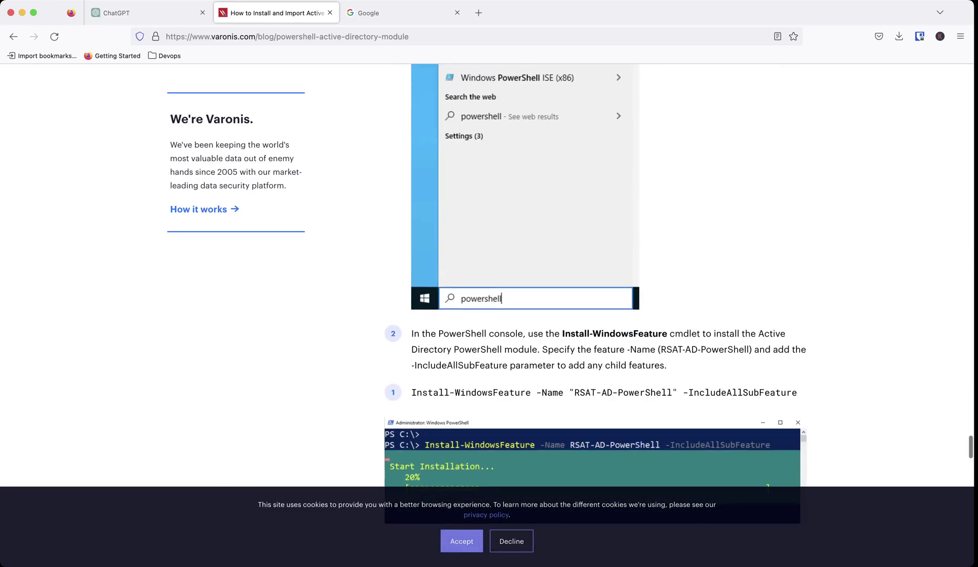
scroll(593, 304, "up", 5)
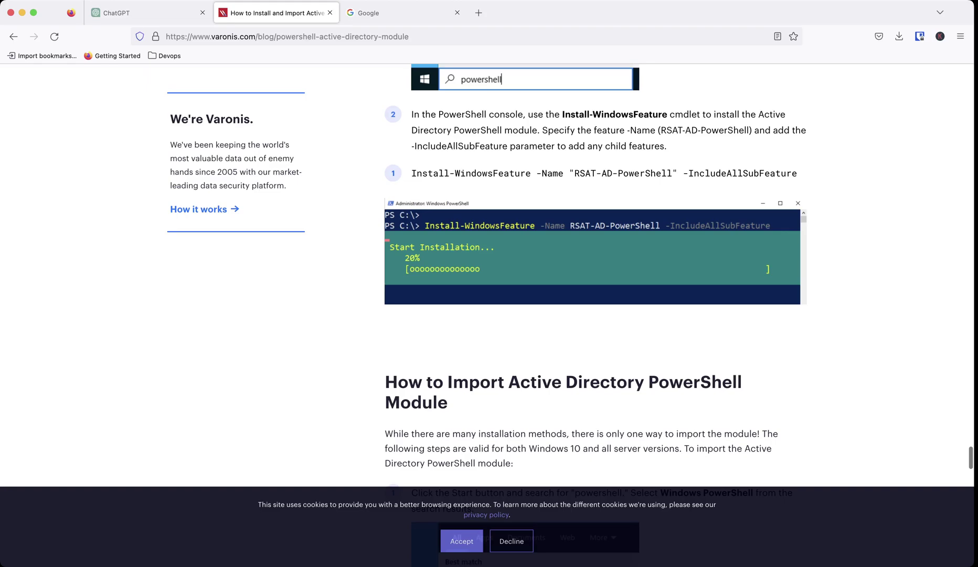
scroll(593, 304, "down", 20)
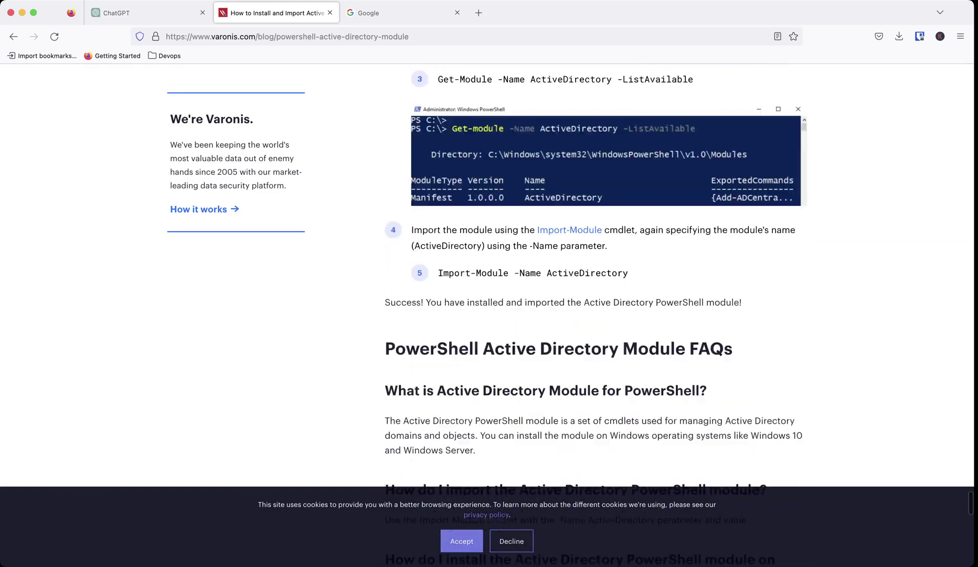
scroll(594, 305, "up", 1)
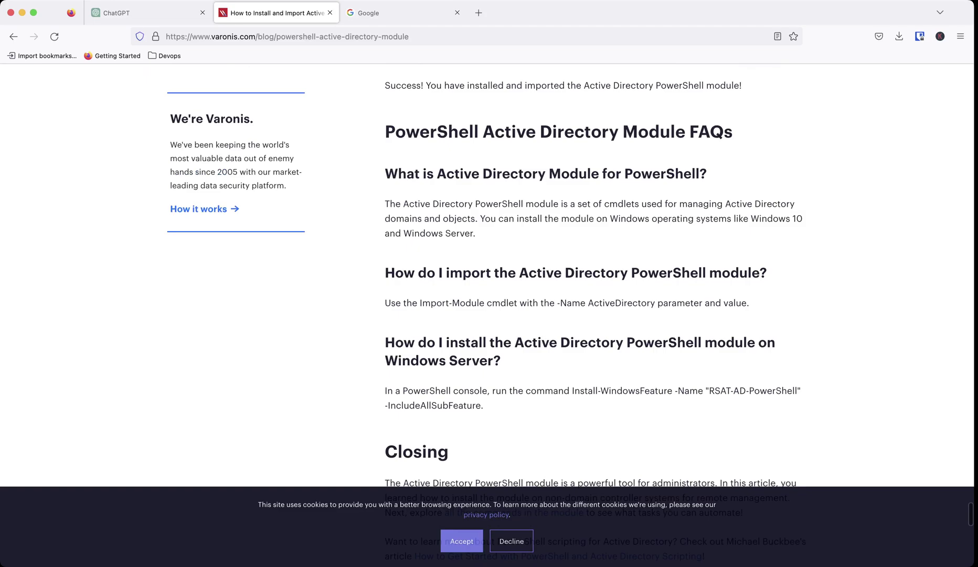
scroll(593, 304, "down", 5)
scroll(593, 304, "up", 2)
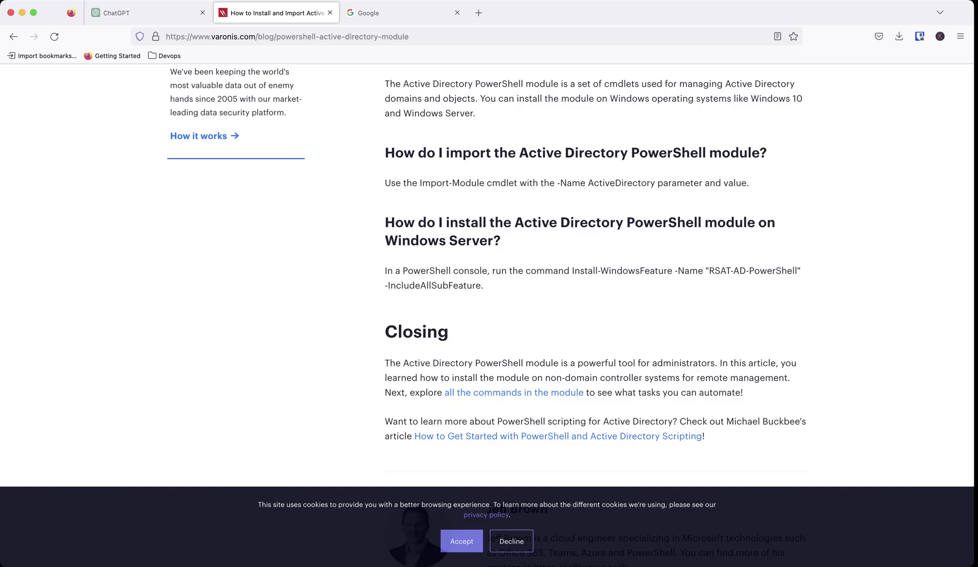
key("ctrl+shift+Tab")
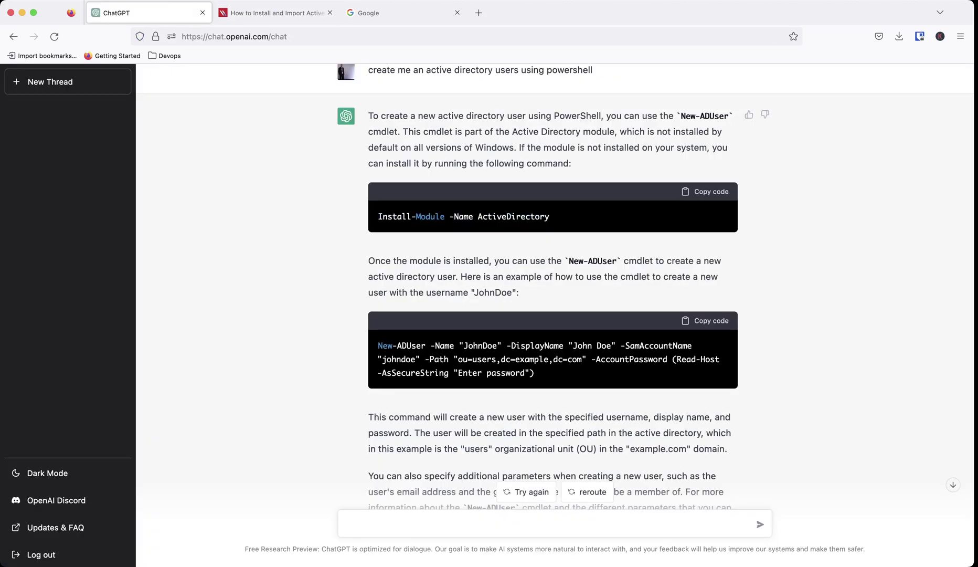
Type 'how can i create a list of active directory users from a csv file' in the message box.
scroll(554, 286, "down", 5)
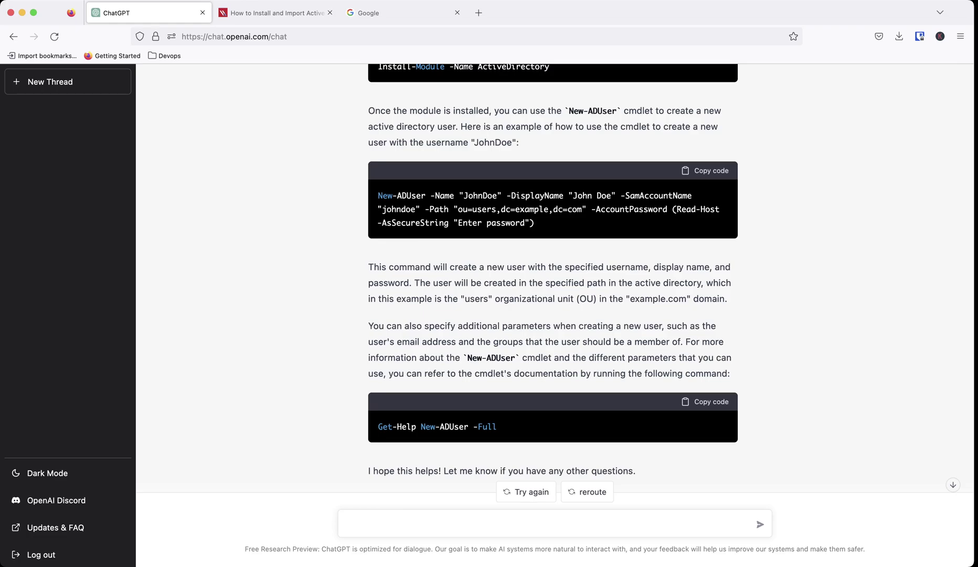
scroll(555, 291, "down", 2)
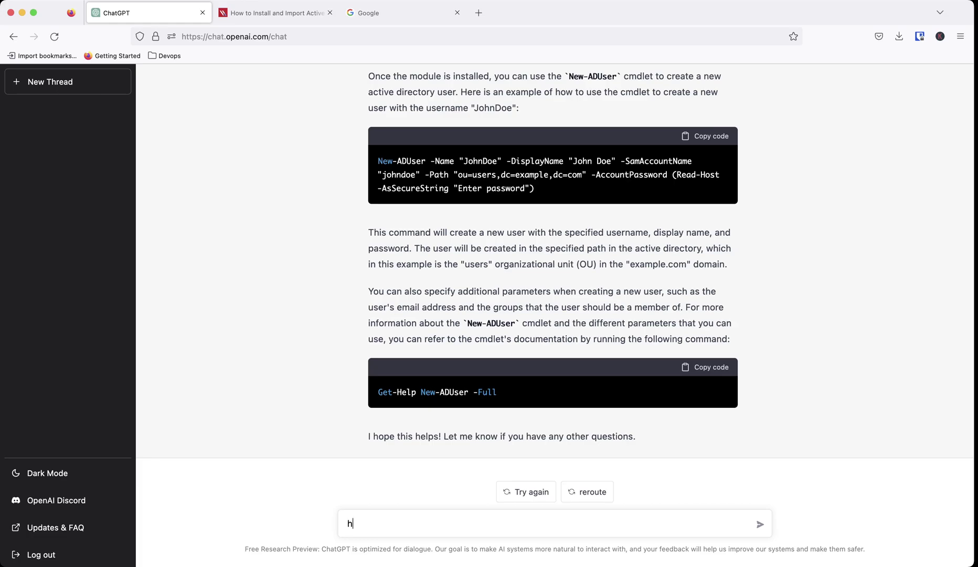
type("ow can i create a list of a")
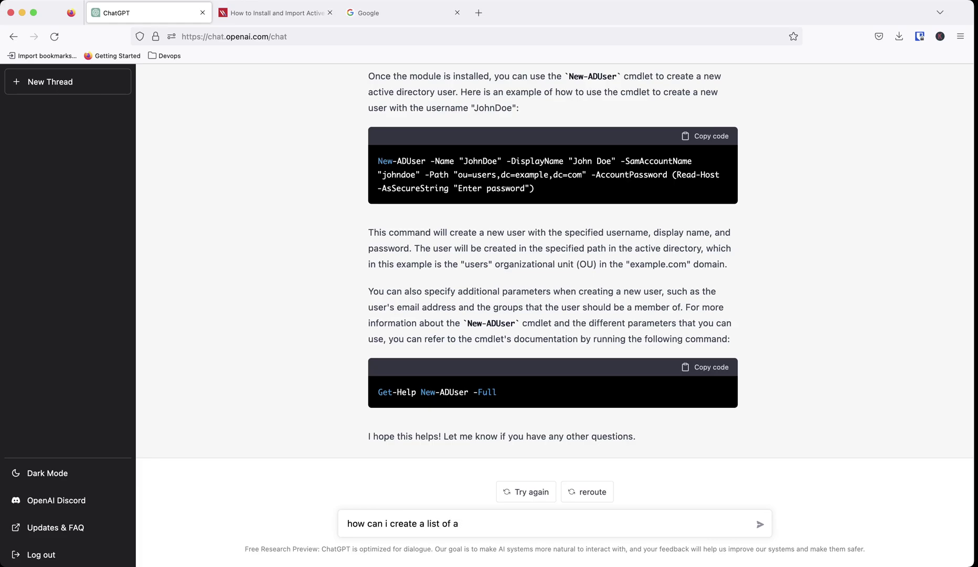
type("ctive directory users from a c")
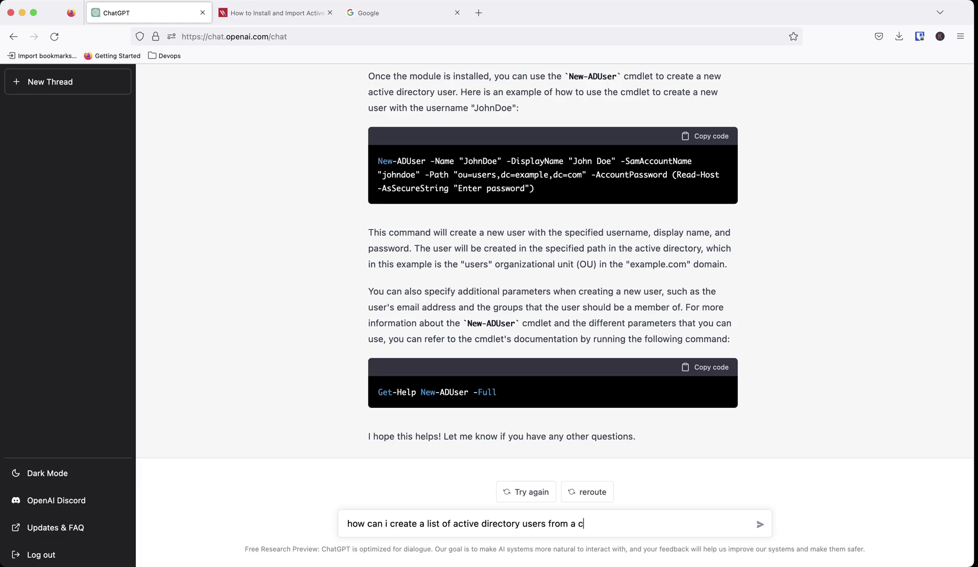
type("sv file")
Send the CSV question; ChatGPT replies only with 'Error in body stream'.
key("Return")
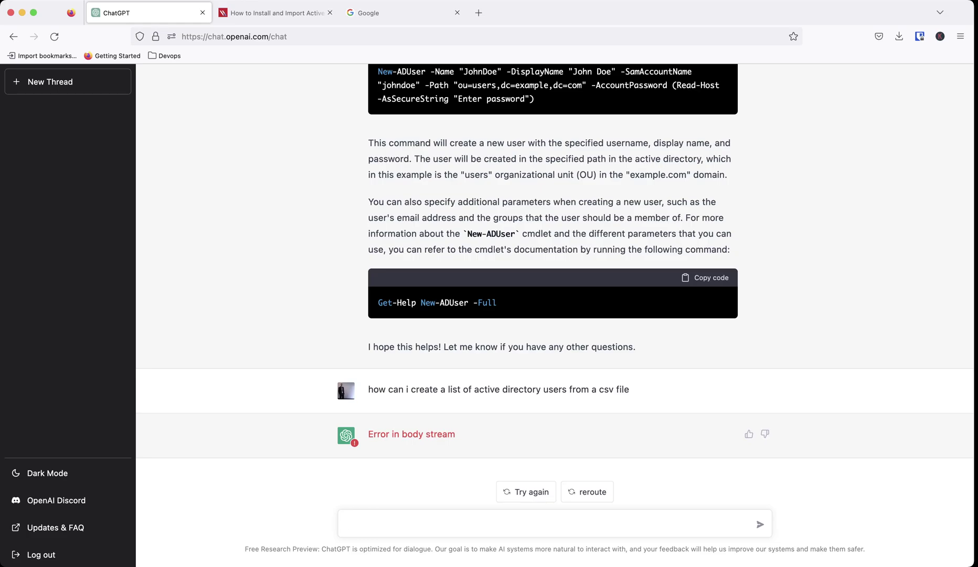
Send the request 'use the above script to import the users into a variable'.
type("use the above script to put the users in")
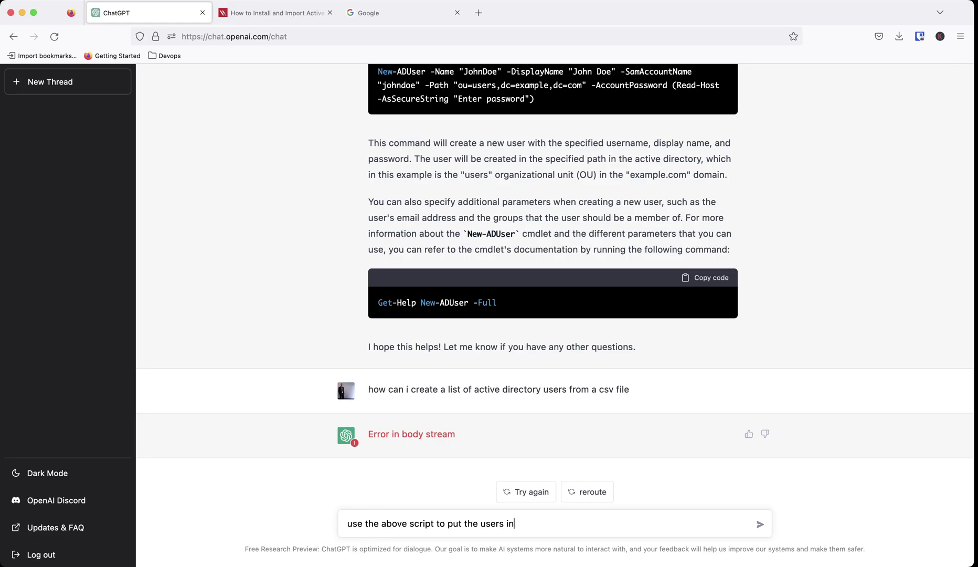
key("BackSpace")
key("BackSpace")
key("BackSpace")
key("BackSpace")
key("BackSpace")
key("BackSpace")
key("BackSpace")
key("BackSpace")
key("BackSpace")
key("BackSpace")
key("BackSpace")
key("BackSpace")
key("BackSpace")
type("im")
key("BackSpace")
key("BackSpace")
type("import the users into a variable")
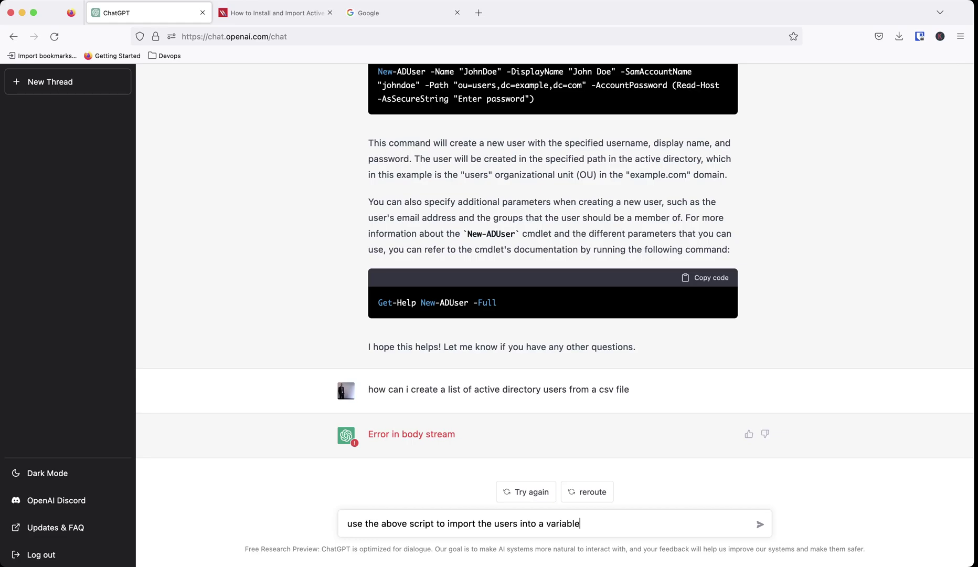
key("Return")
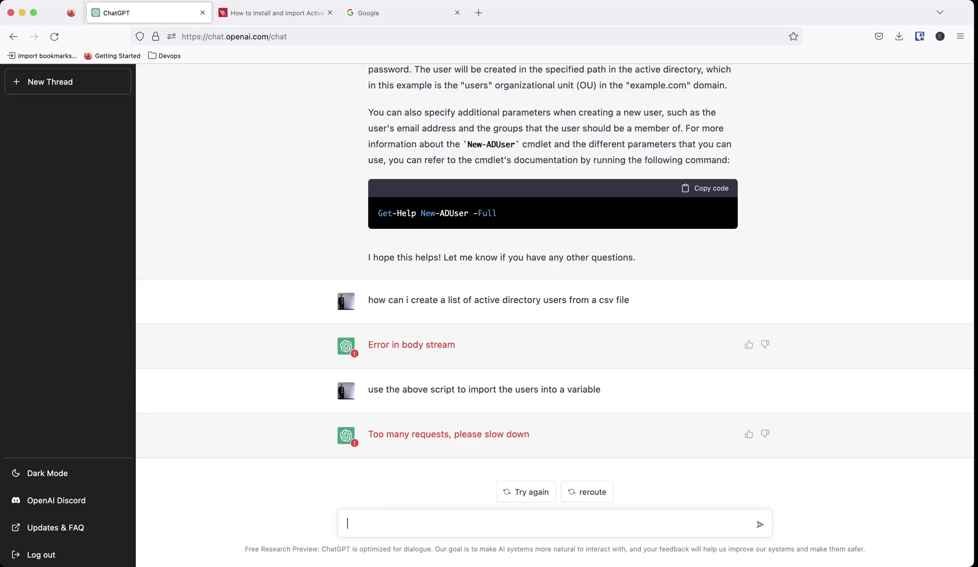
Resend the same request by pasting it into the message box after the too-many-requests error.
triple_click(484, 389)
key("super+c")
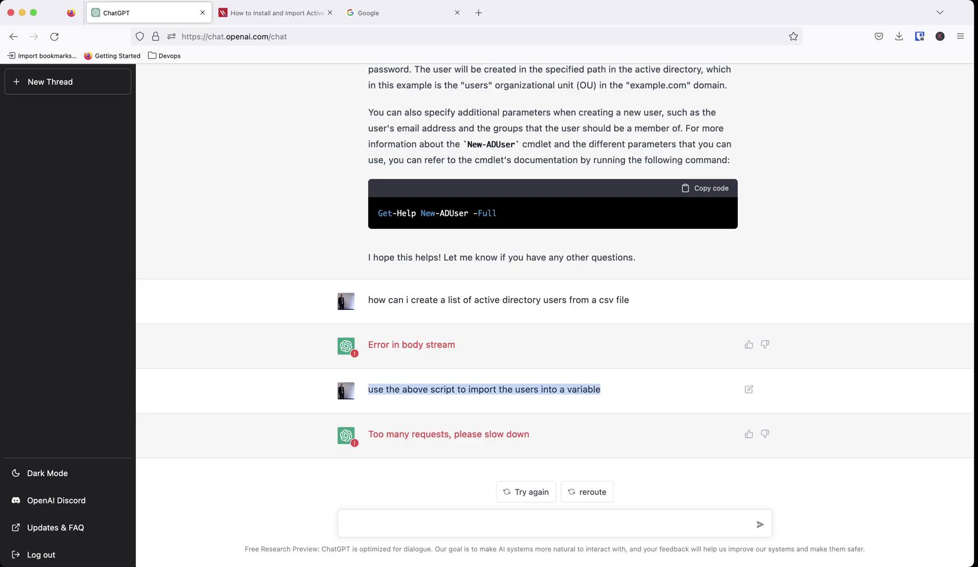
left_click(347, 524)
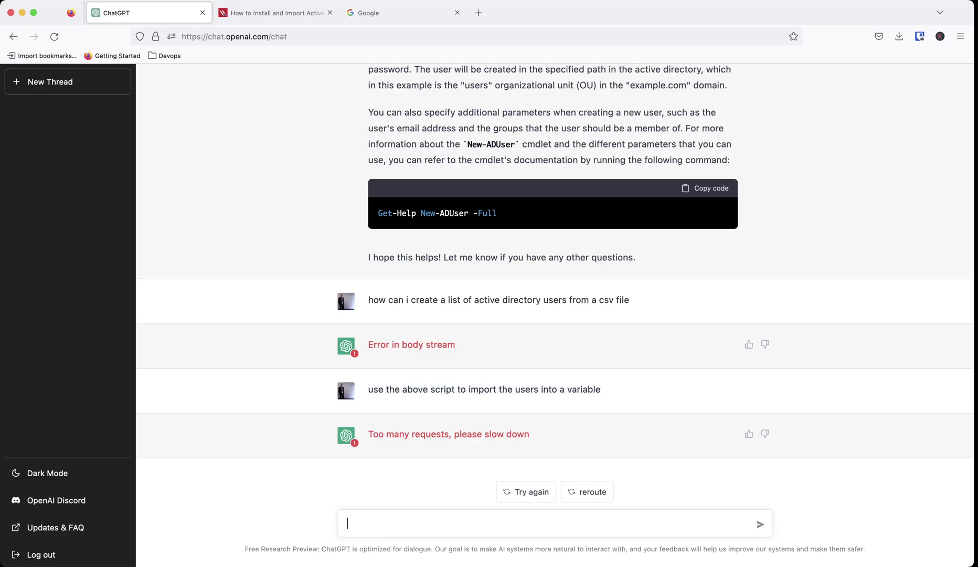
key("super+v")
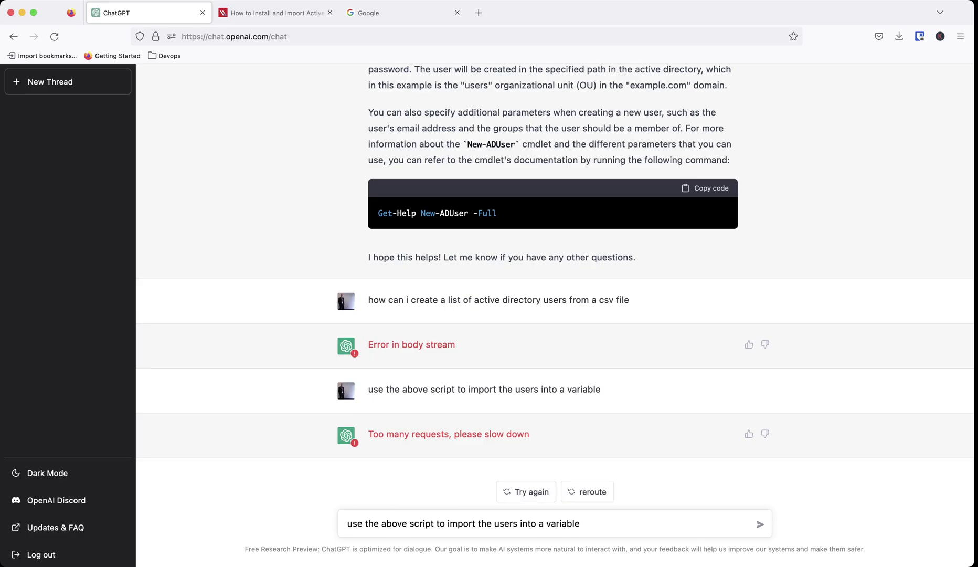
left_click(760, 524)
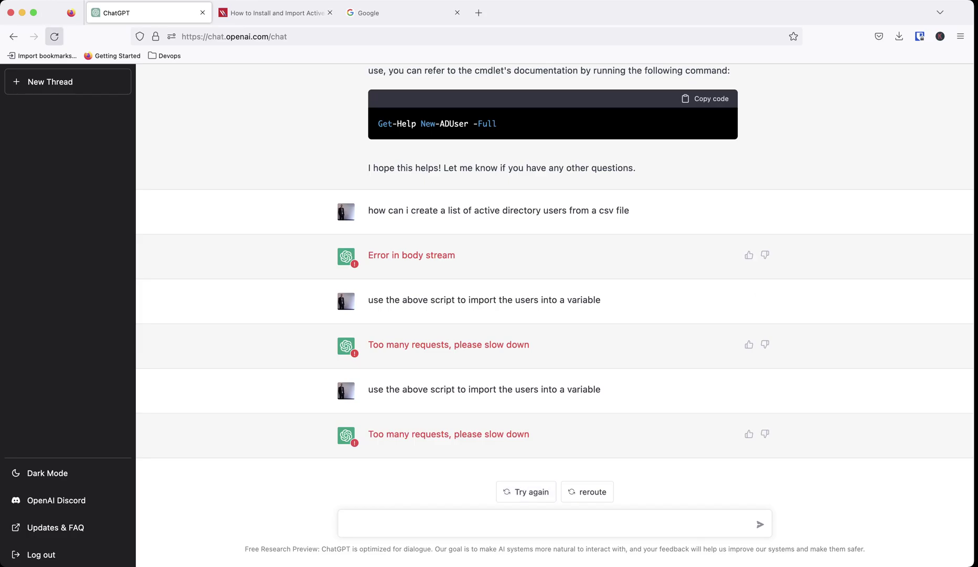
Reload ChatGPT and ask 'create an active directory users from a list of users imported in from' a CSV.
left_click(54, 36)
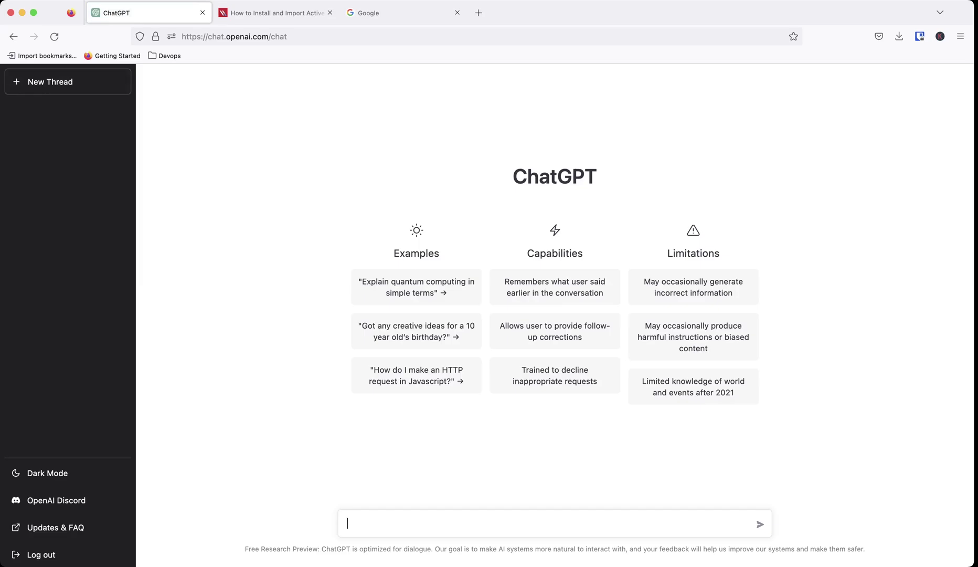
type("creat")
type("e an ")
type("active")
type(" director")
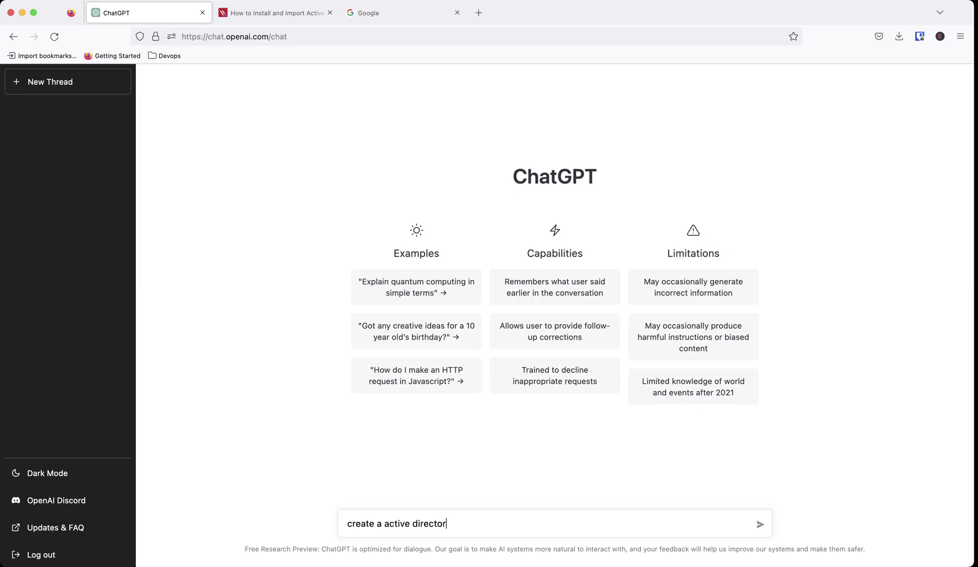
type("y users from a list of users import")
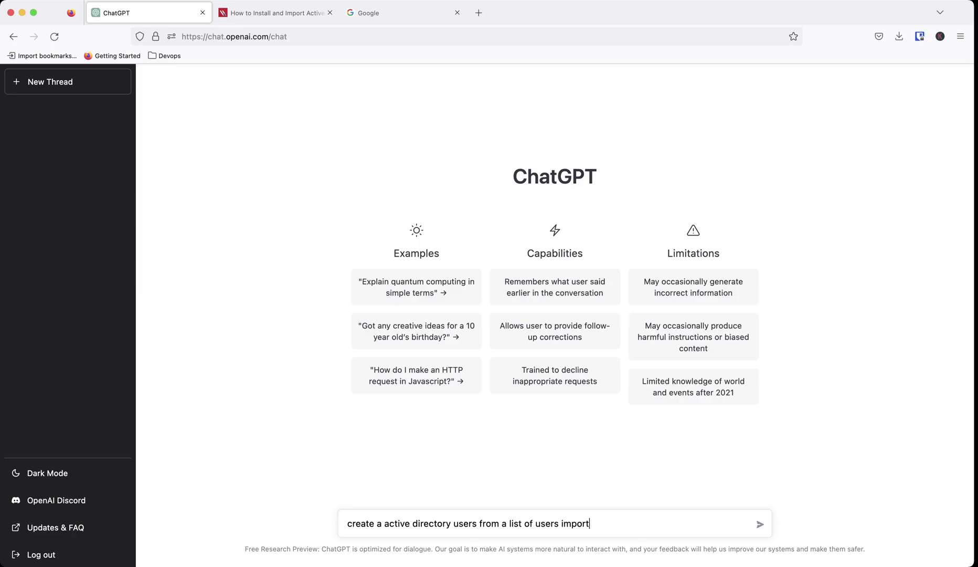
type("ed in from a csv")
key("Return")
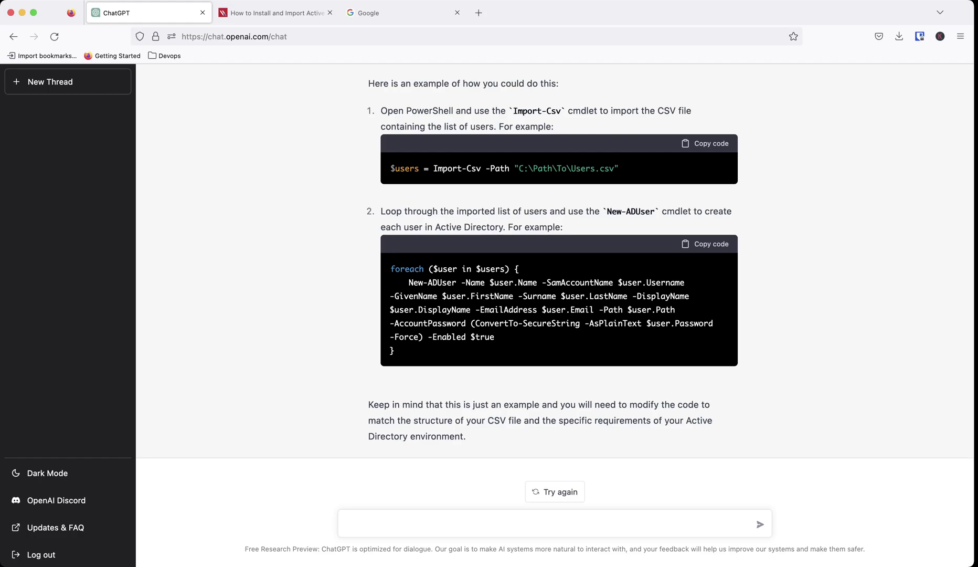
scroll(555, 262, "down", 2)
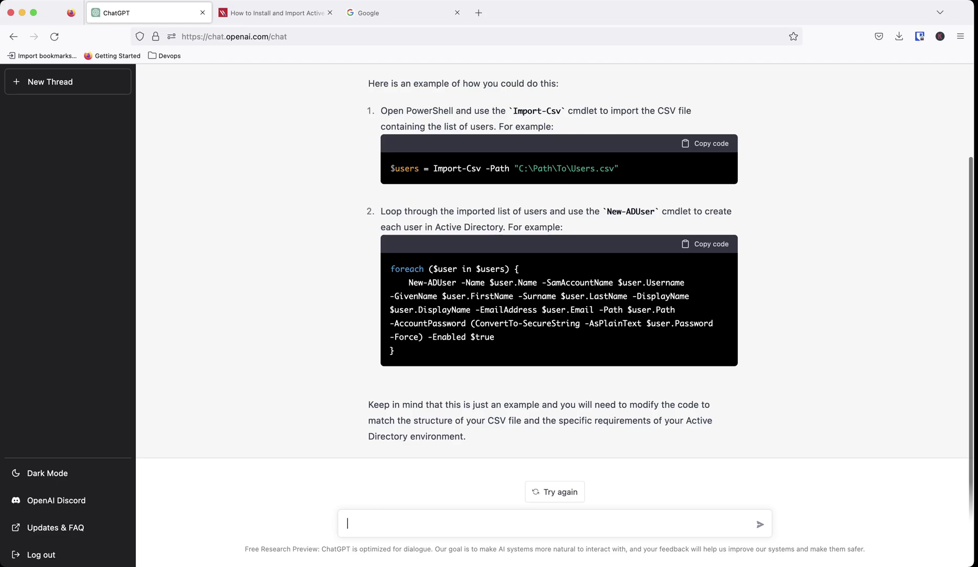
scroll(555, 284, "up", 3)
scroll(555, 283, "down", 3)
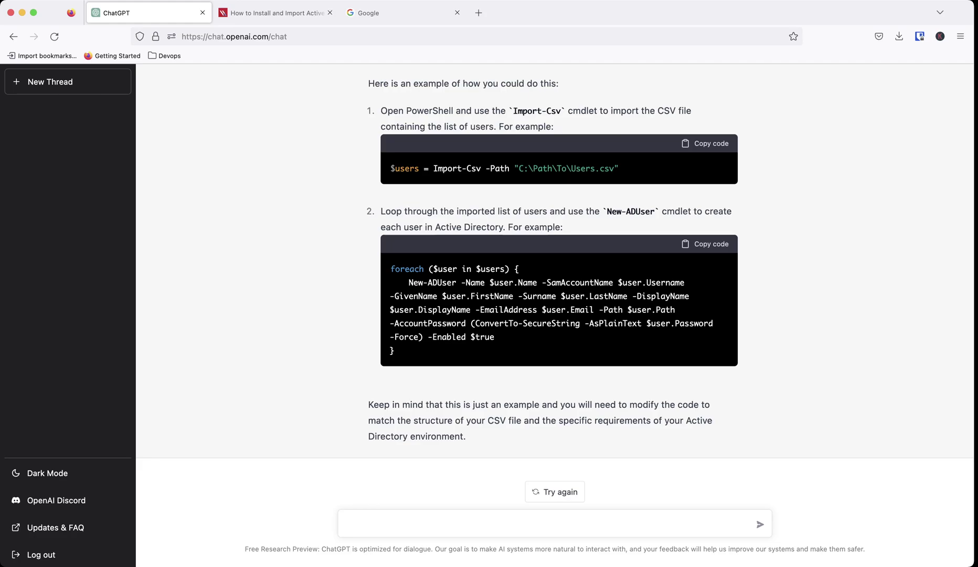
type("using")
key("BackSpace")
key("BackSpace")
key("BackSpace")
key("BackSpace")
key("BackSpace")
scroll(554, 262, "up", 3)
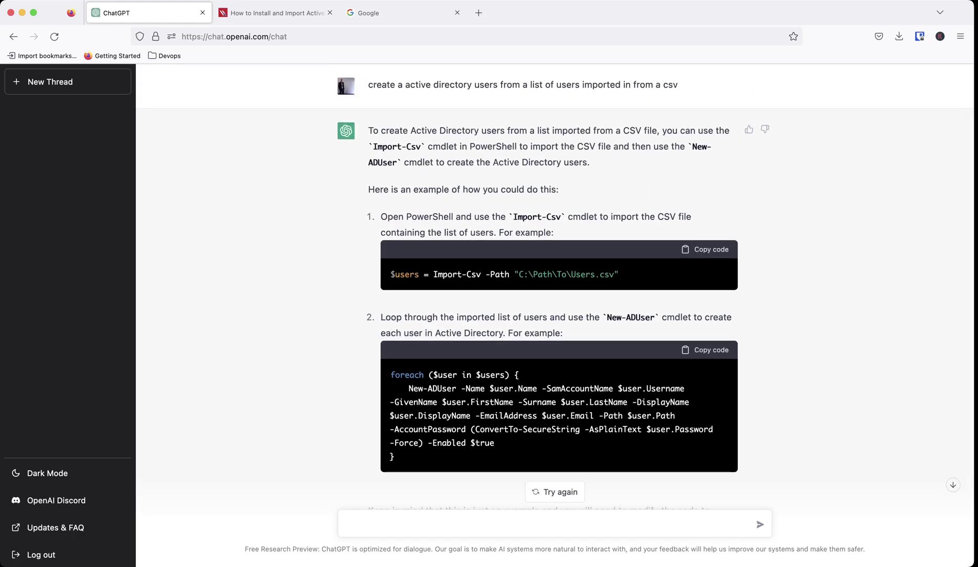
scroll(555, 262, "down", 3)
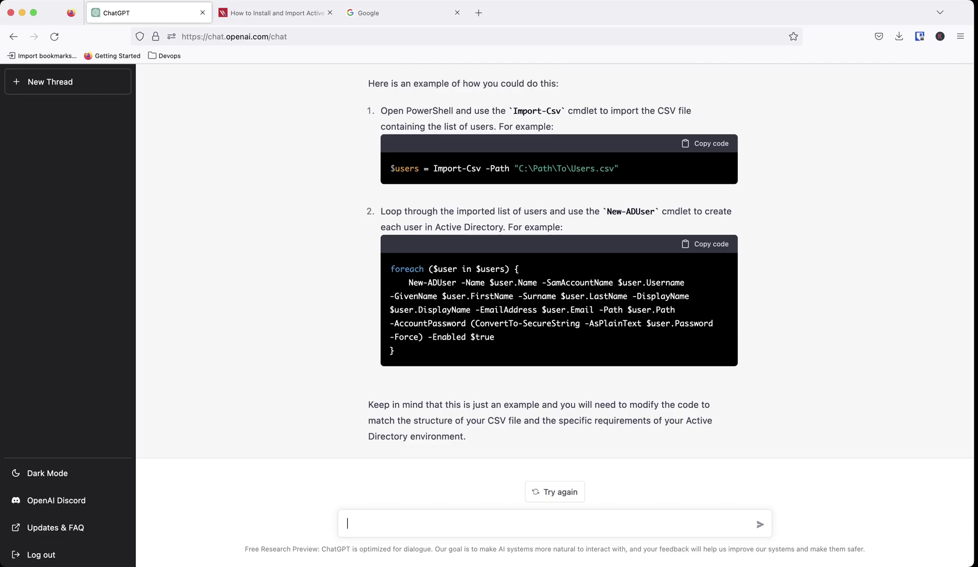
Ask 'place the users in the OU called Users' and highlight the OU=Users,DC=domain,DC=local path.
type("place the users in the OU called")
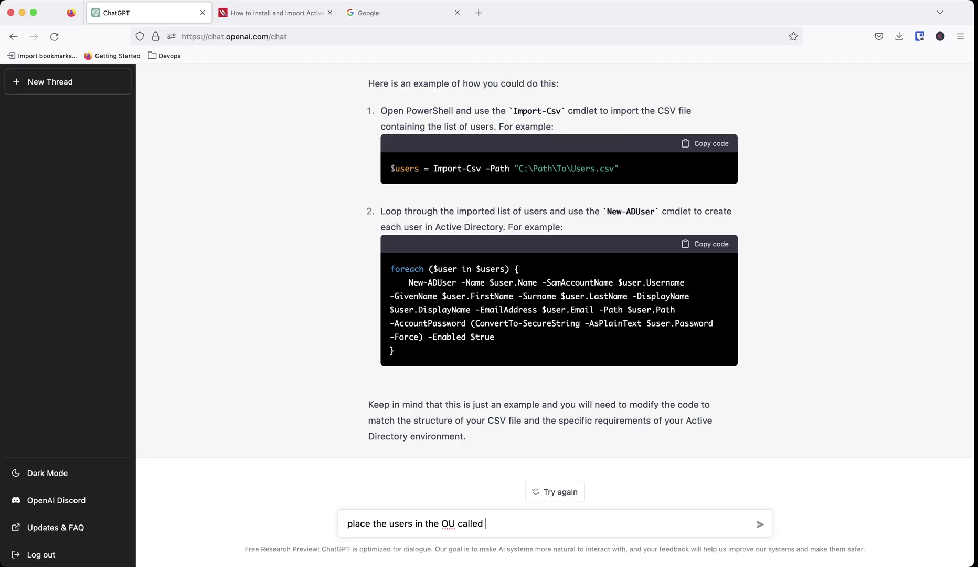
type(" Users")
key("Return")
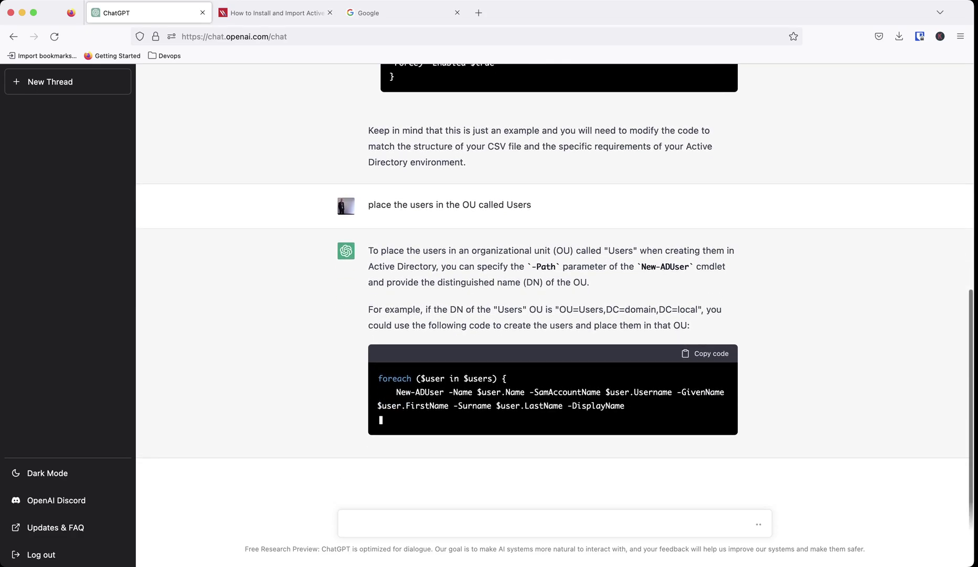
scroll(555, 311, "up", 3)
scroll(555, 311, "down", 3)
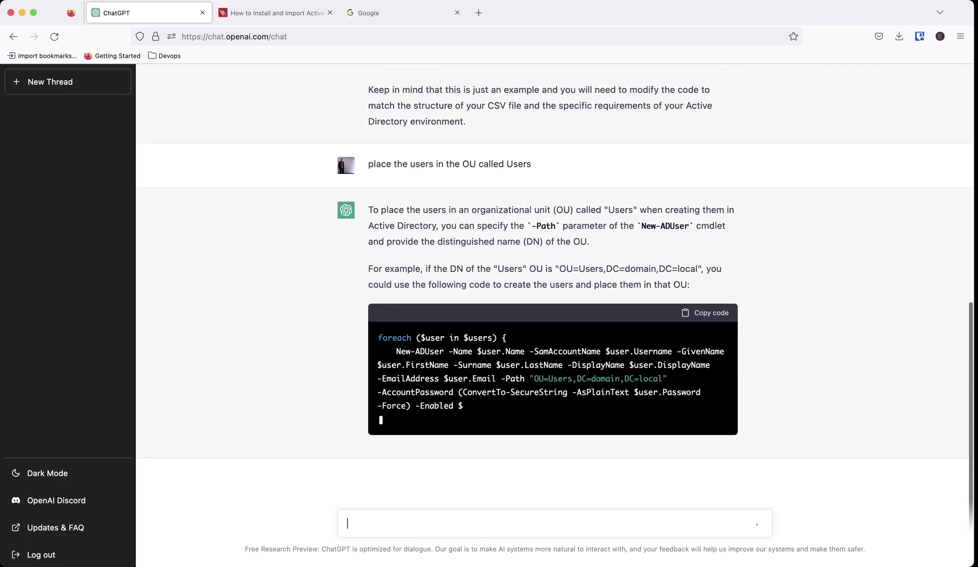
scroll(555, 311, "up", 5)
scroll(555, 311, "down", 5)
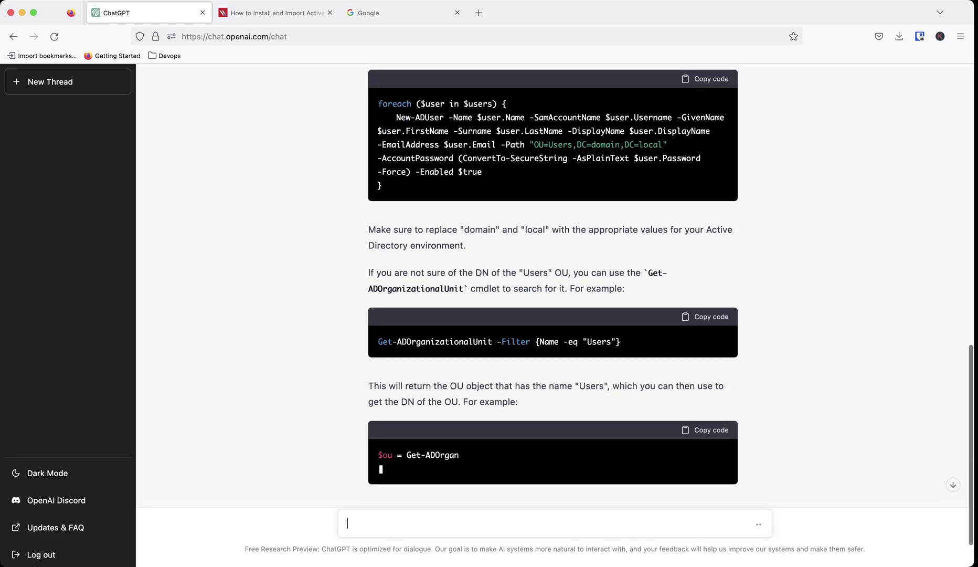
left_click_drag(634, 145, 662, 144)
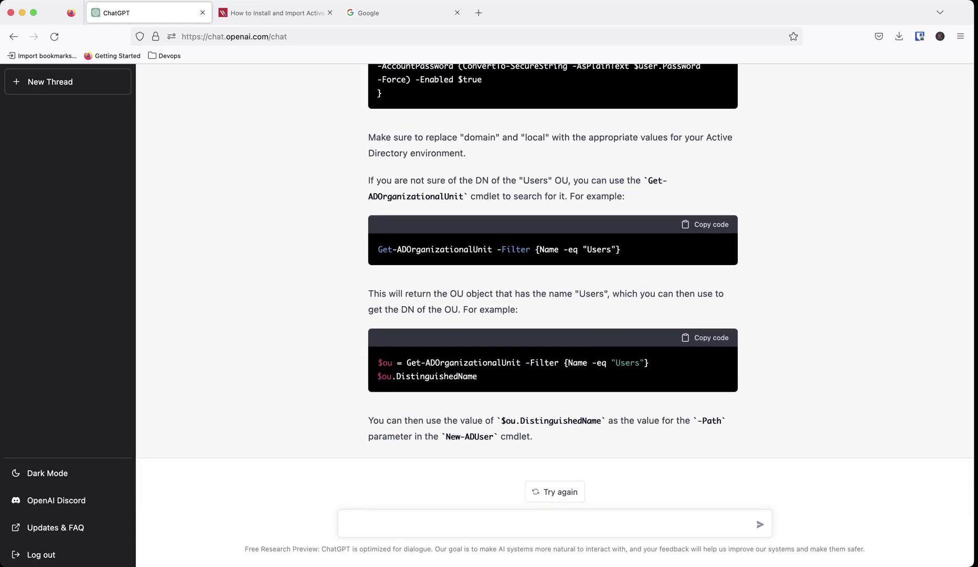
Request 'force all the users to change password on next logon' to get -ChangePasswordAtLogon $true.
scroll(555, 288, "up", 5)
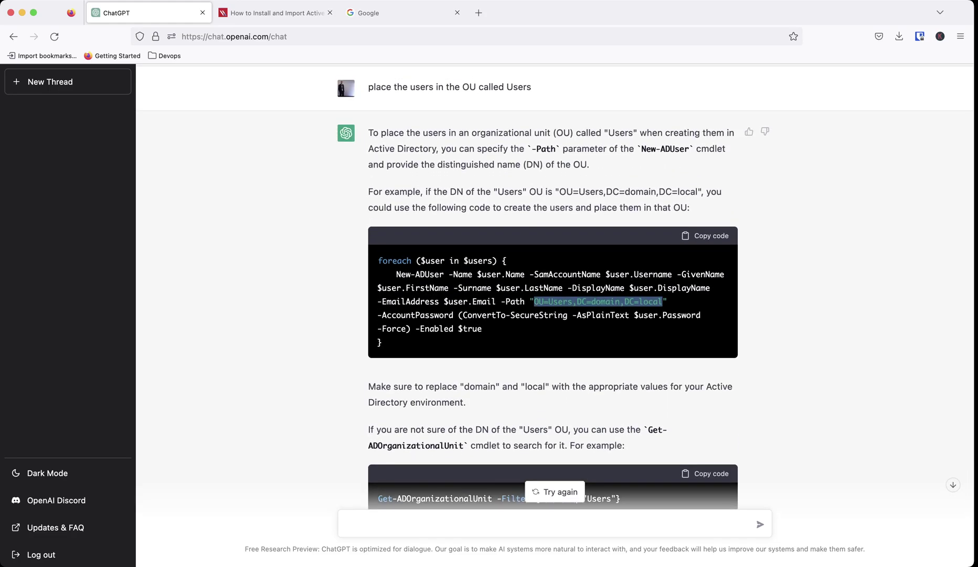
scroll(555, 260, "down", 5)
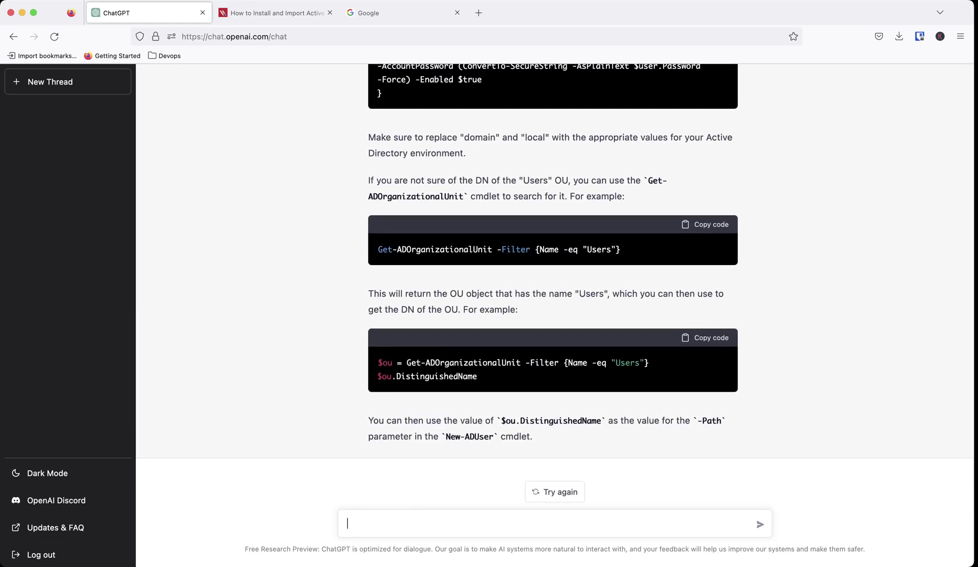
type("disable")
key("BackSpace")
key("BackSpace")
key("BackSpace")
key("BackSpace")
key("BackSpace")
key("BackSpace")
key("BackSpace")
type("force all the users to change ")
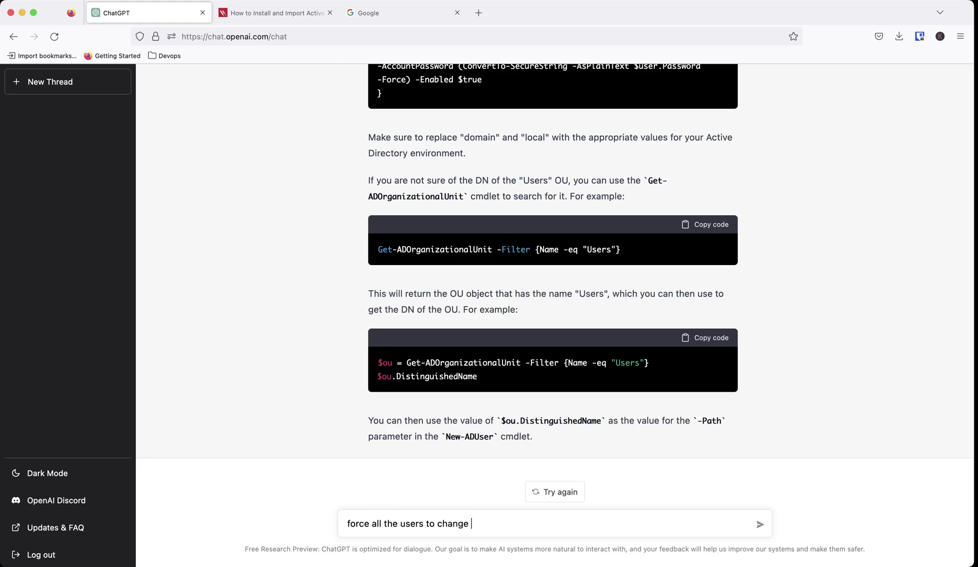
type("password on next logon")
key("Return")
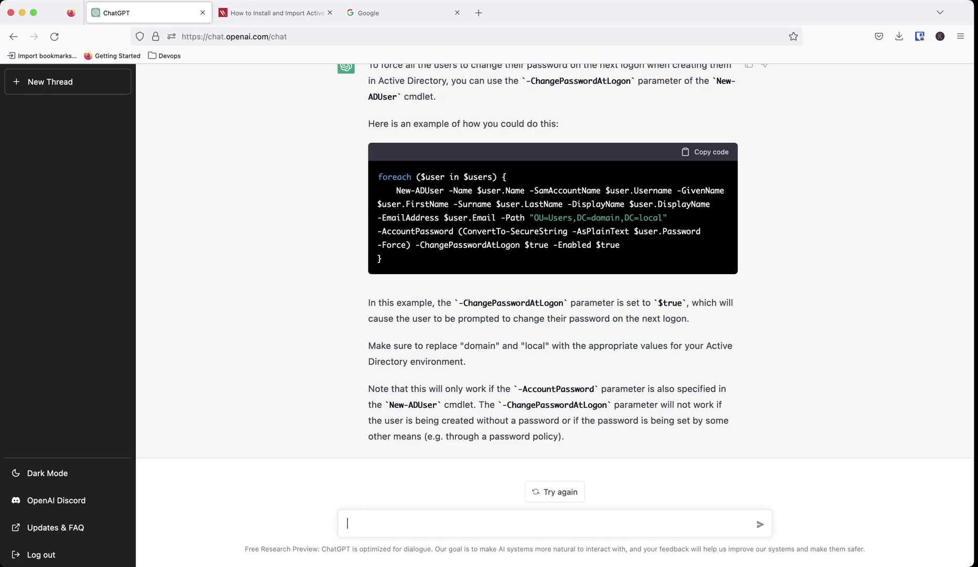
Select the entire final foreach loop that creates the AD users with New-ADUser.
triple_click(446, 217)
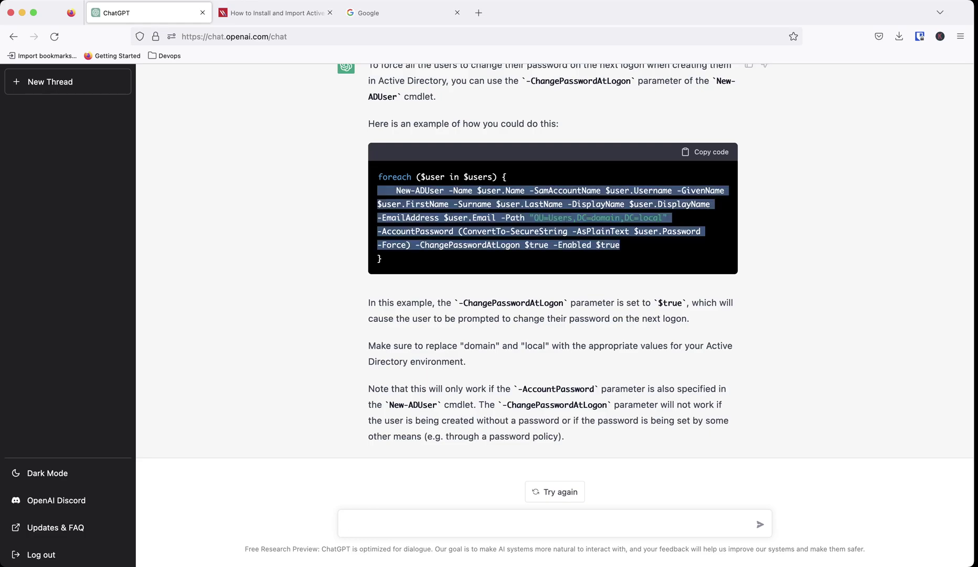
left_click_drag(382, 258, 378, 176)
key("super+c")
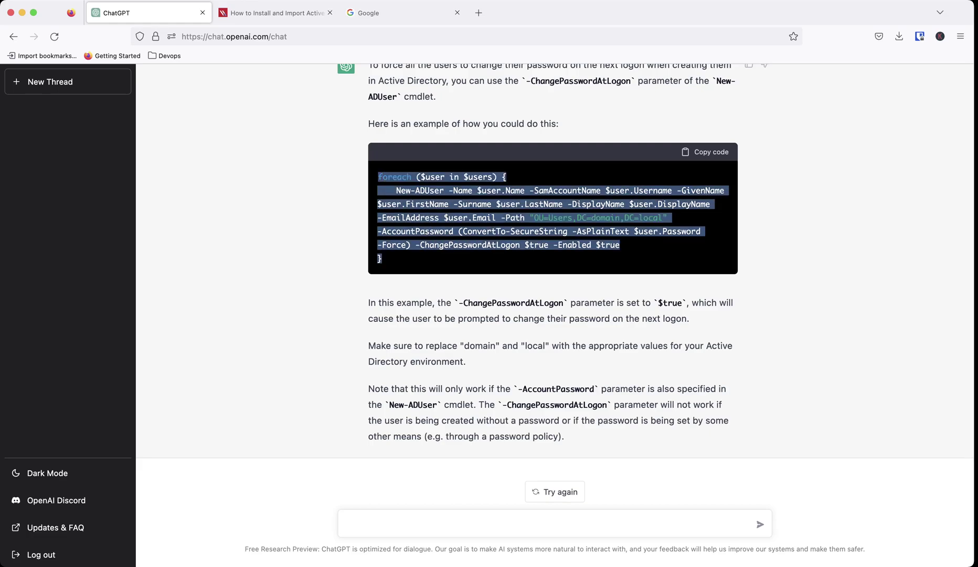
scroll(555, 288, "up", 10)
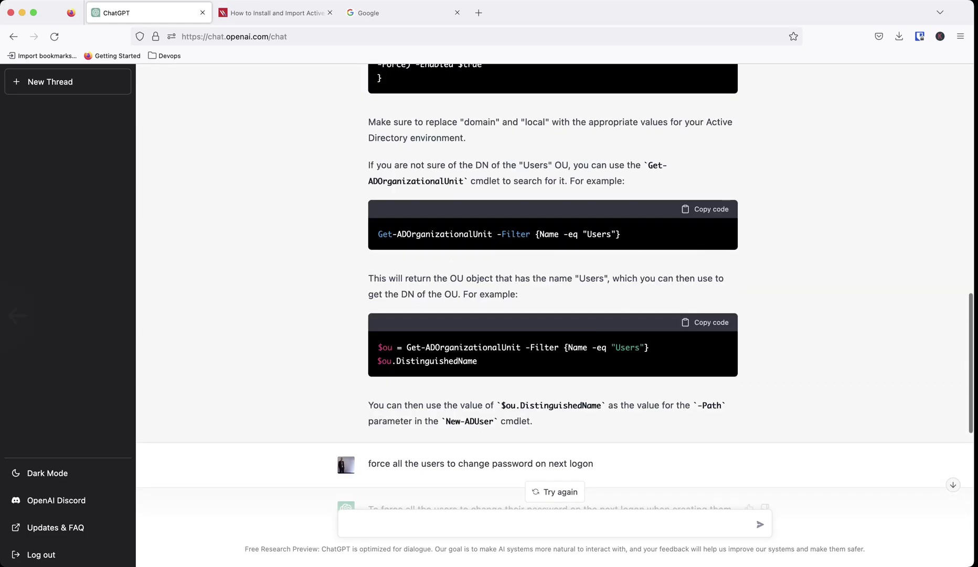
scroll(555, 288, "left", 3)
scroll(554, 288, "down", 4)
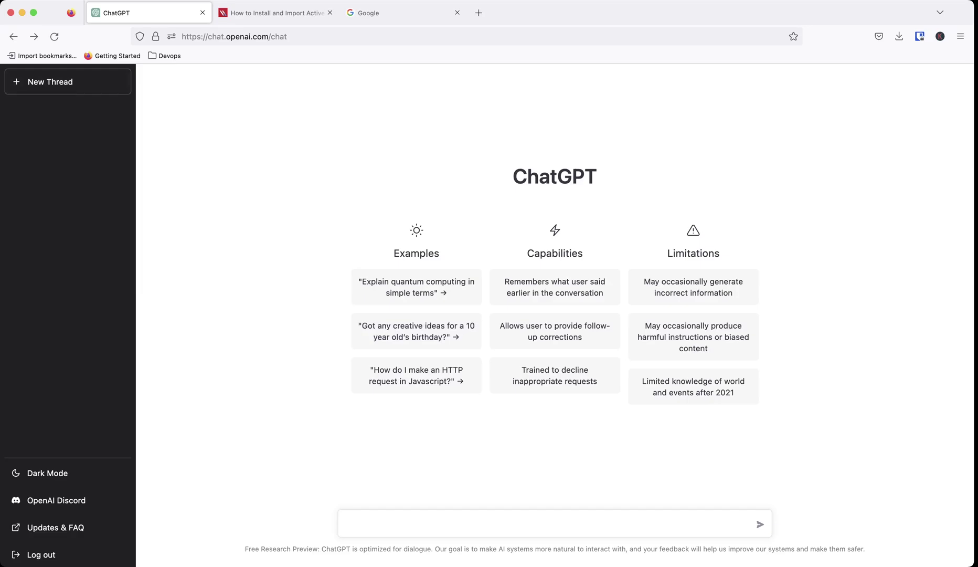
Write 'what is this loop doing:' followed by the pasted foreach New-ADUser loop, with no trailing blank line.
type("what is this loop doing")
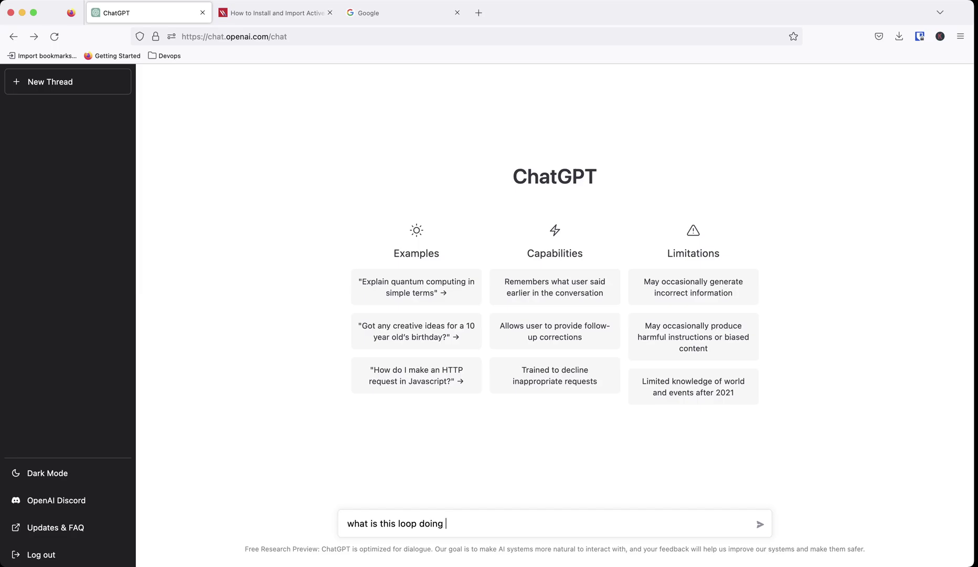
type(":")
key("super+v")
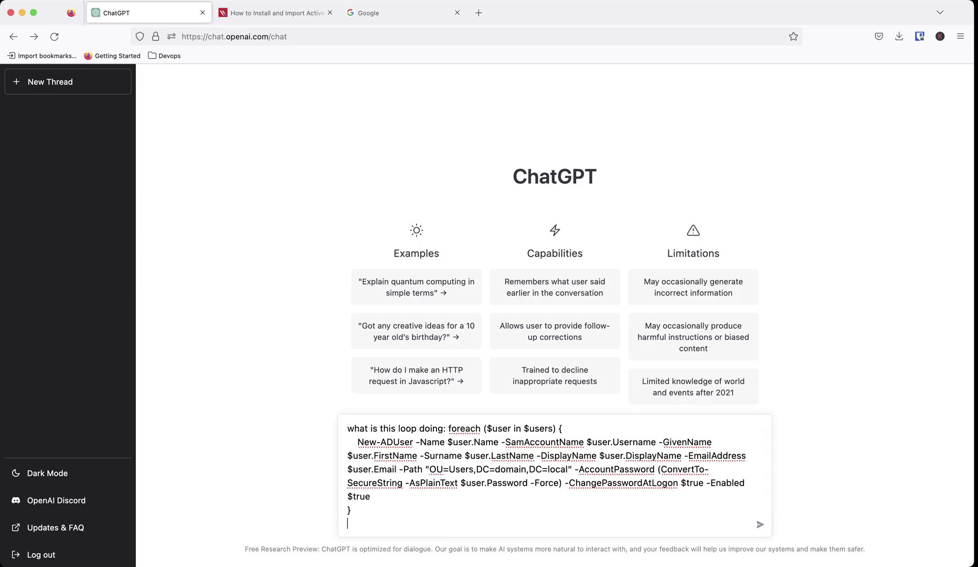
key("BackSpace")
Send the loop question so ChatGPT explains the foreach New-ADUser loop.
key("Return")
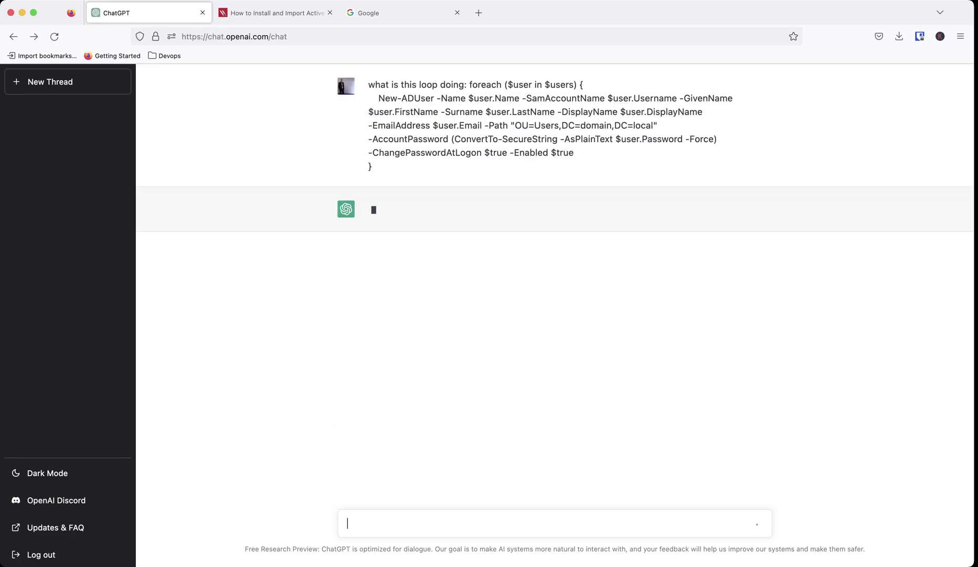